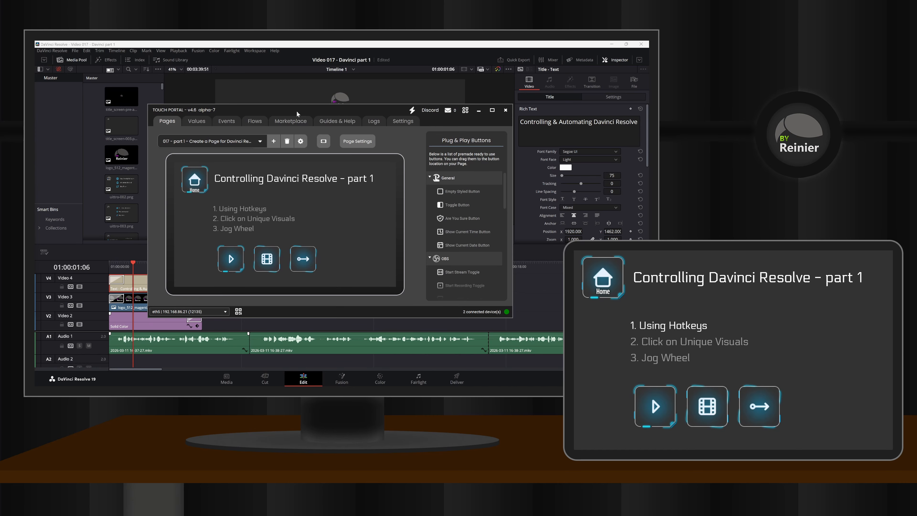
Edit the play button: add Toggle Button State and an If/Else block checking that this button state is equal to On.
{"action": "left_click", "coordinate": [228, 263]}
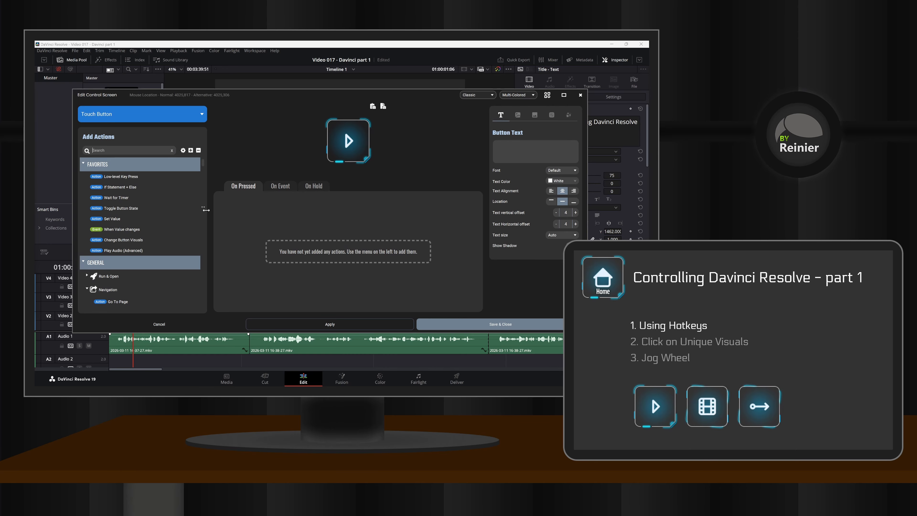
{"action": "double_click", "coordinate": [122, 209]}
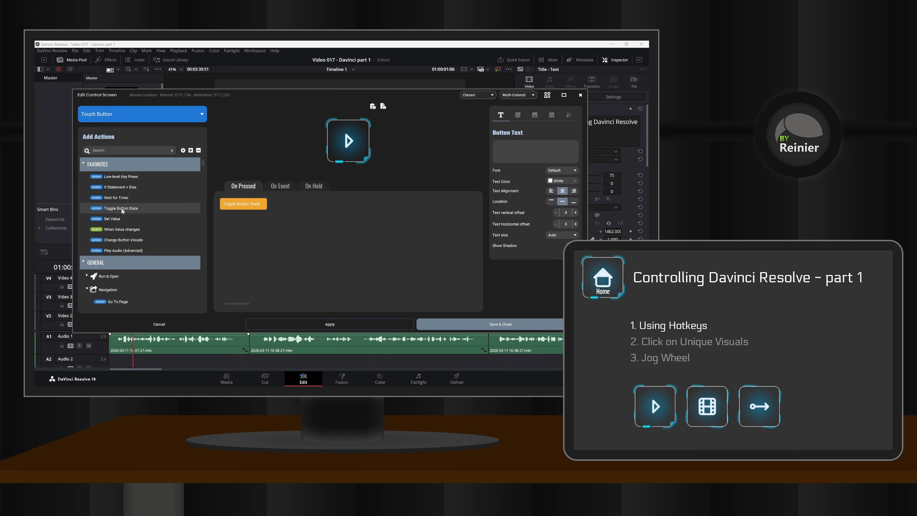
{"action": "double_click", "coordinate": [121, 188]}
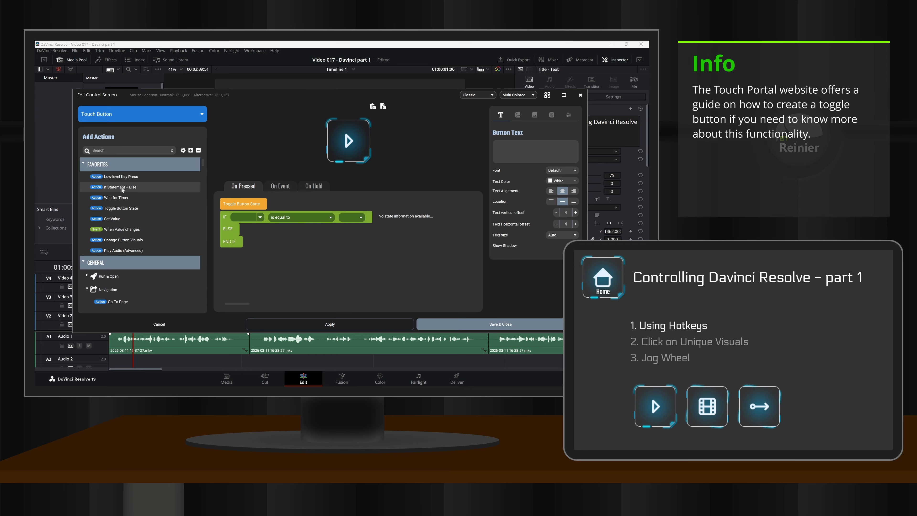
{"action": "left_click", "coordinate": [260, 217]}
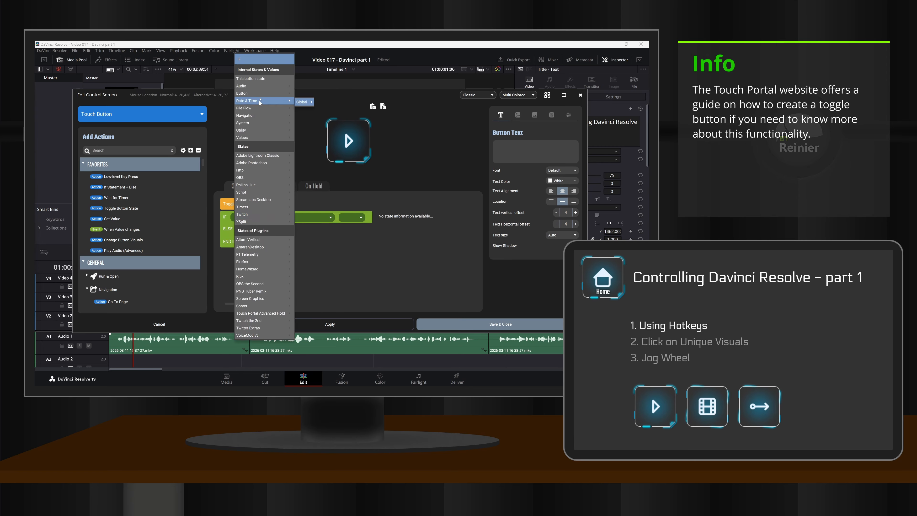
{"action": "left_click", "coordinate": [265, 79]}
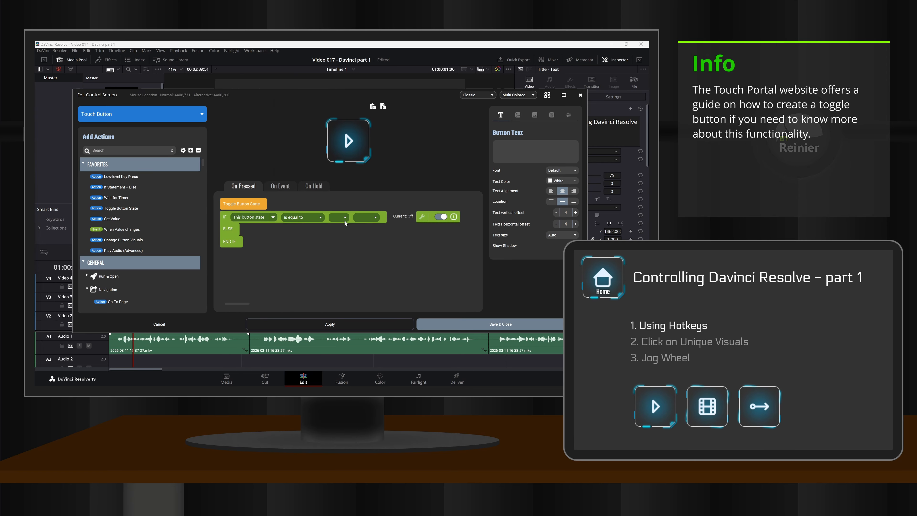
{"action": "left_click", "coordinate": [339, 224]}
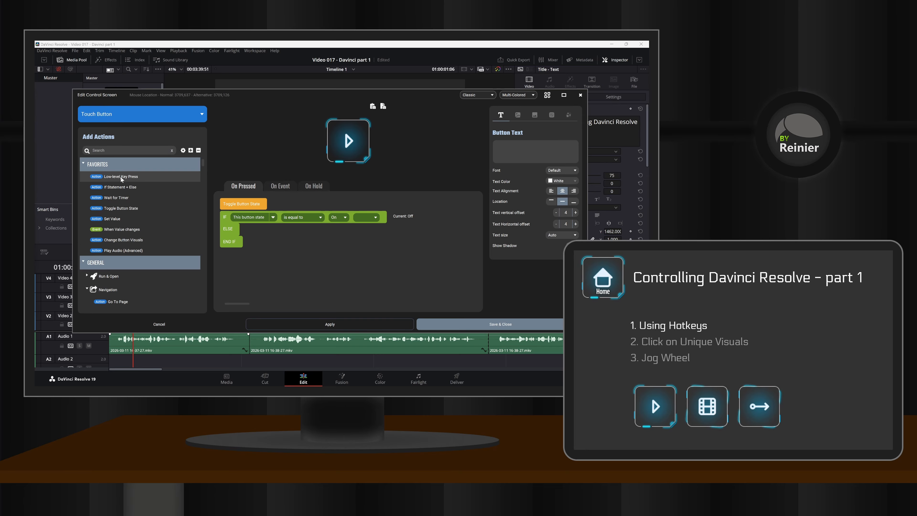
Add a low-level key press of L to the If branch and K to the Else branch, and save the play button.
{"action": "left_click_drag", "start_coordinate": [119, 177], "coordinate": [248, 233]}
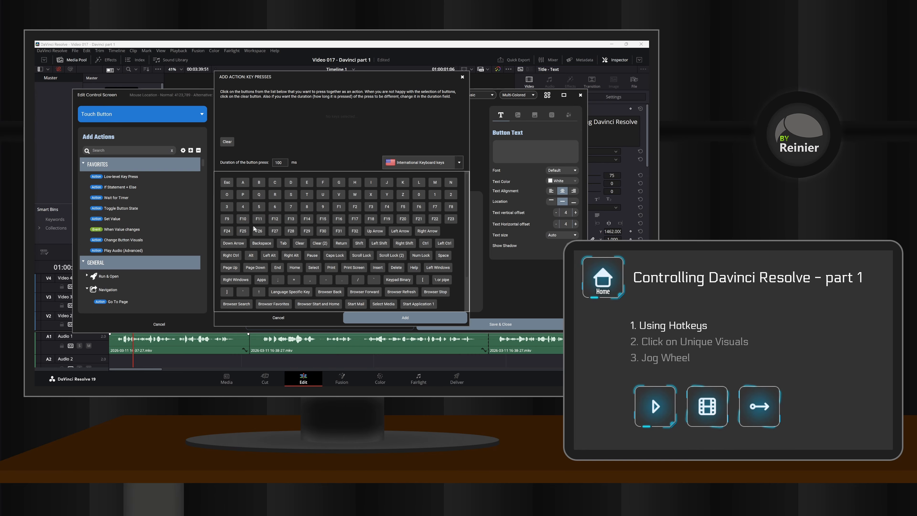
{"action": "left_click", "coordinate": [419, 182]}
{"action": "left_click", "coordinate": [370, 315]}
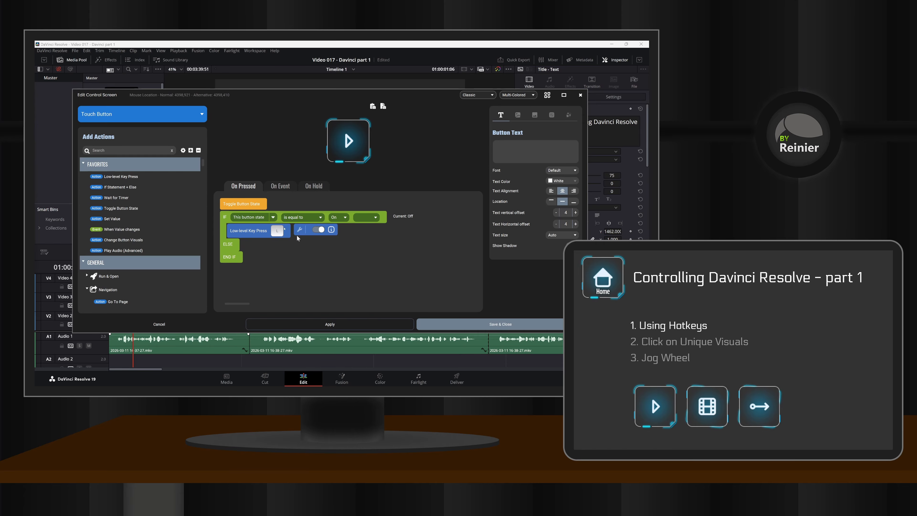
{"action": "left_click_drag", "start_coordinate": [127, 177], "coordinate": [245, 256]}
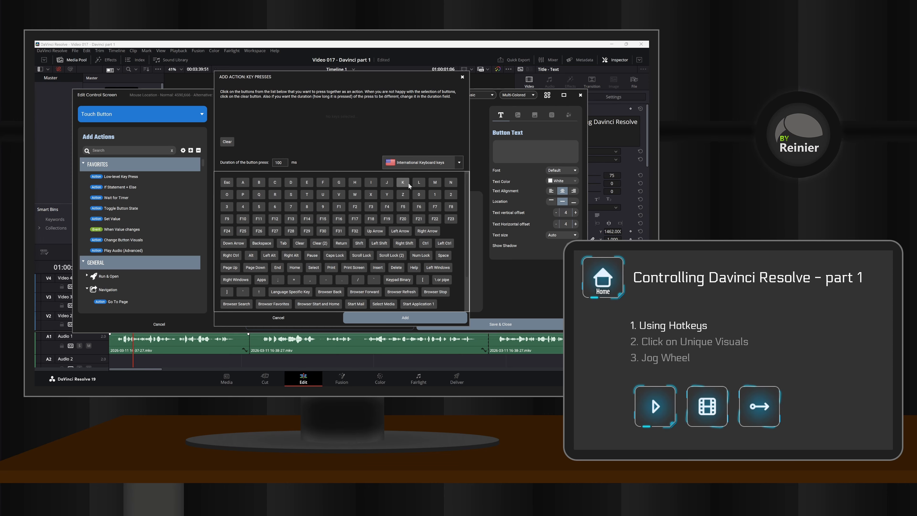
{"action": "left_click", "coordinate": [404, 183]}
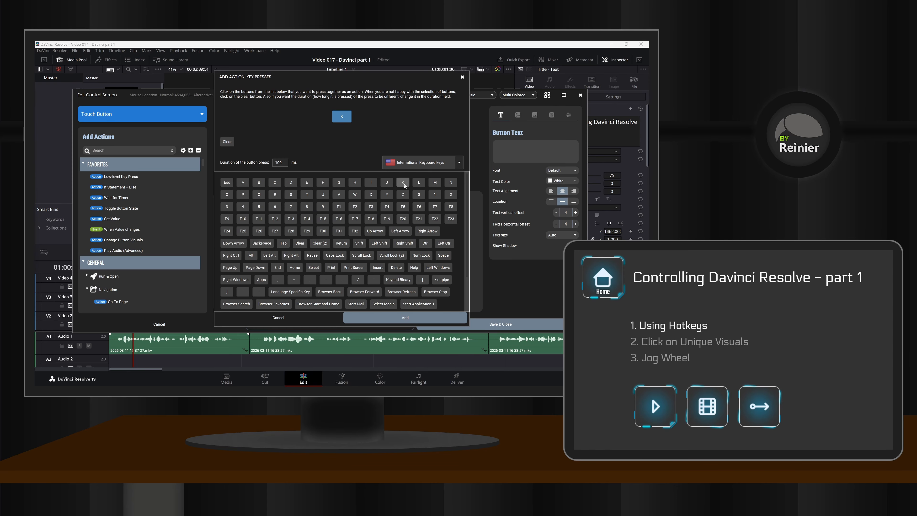
{"action": "left_click", "coordinate": [380, 317]}
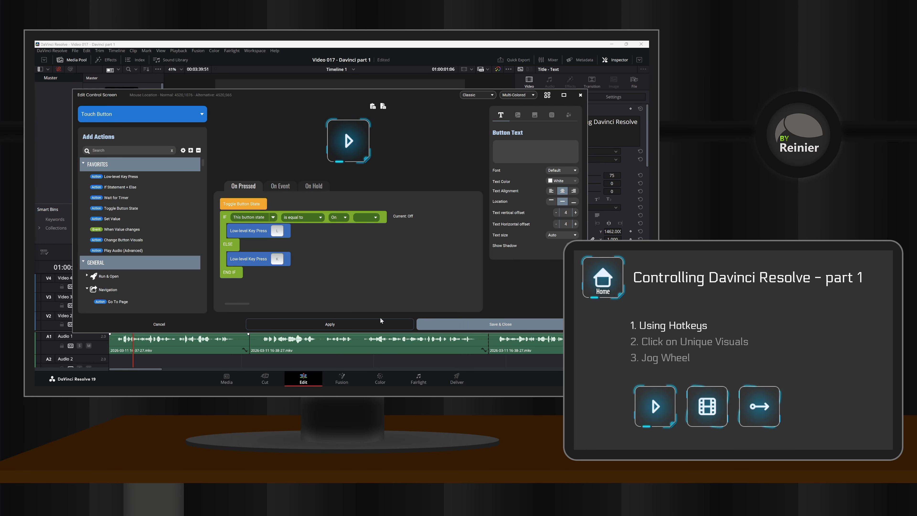
{"action": "left_click", "coordinate": [441, 323]}
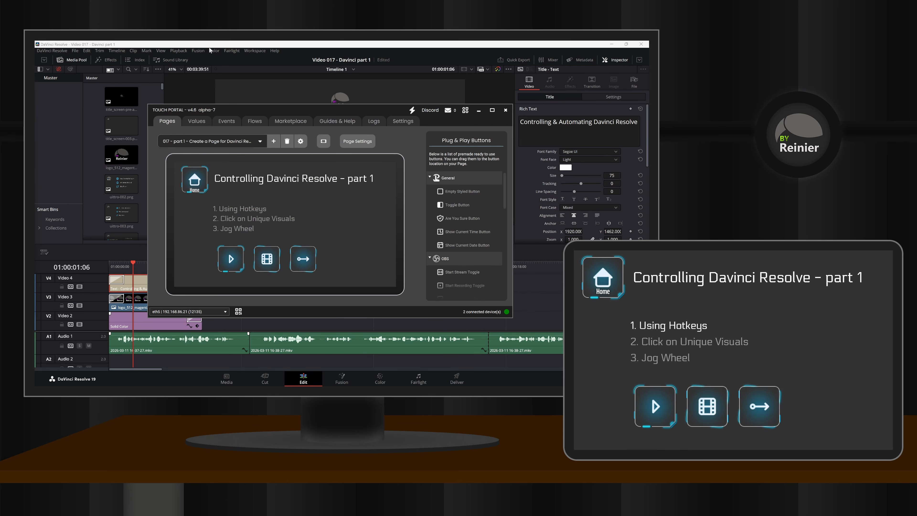
Switch to DaVinci Resolve and test starting and stopping timeline playback.
{"action": "left_click", "coordinate": [220, 46]}
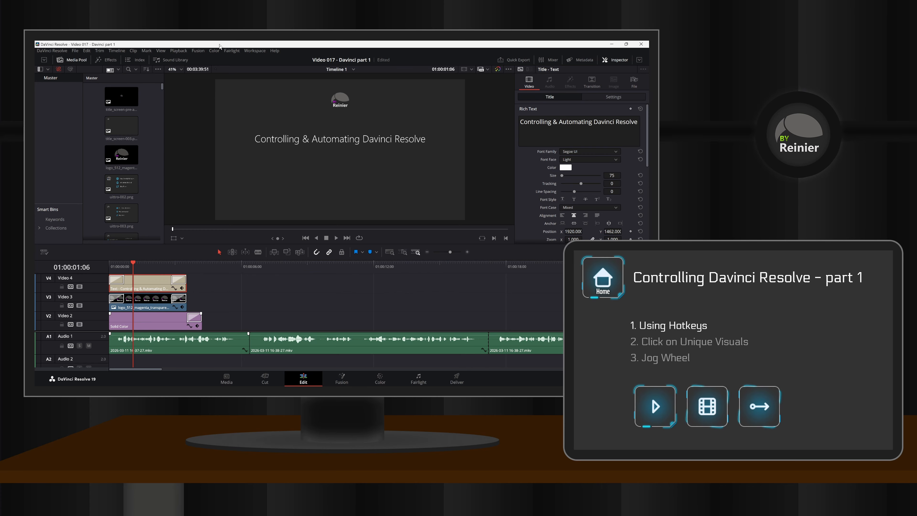
{"action": "key", "text": "l"}
{"action": "key", "text": "space"}
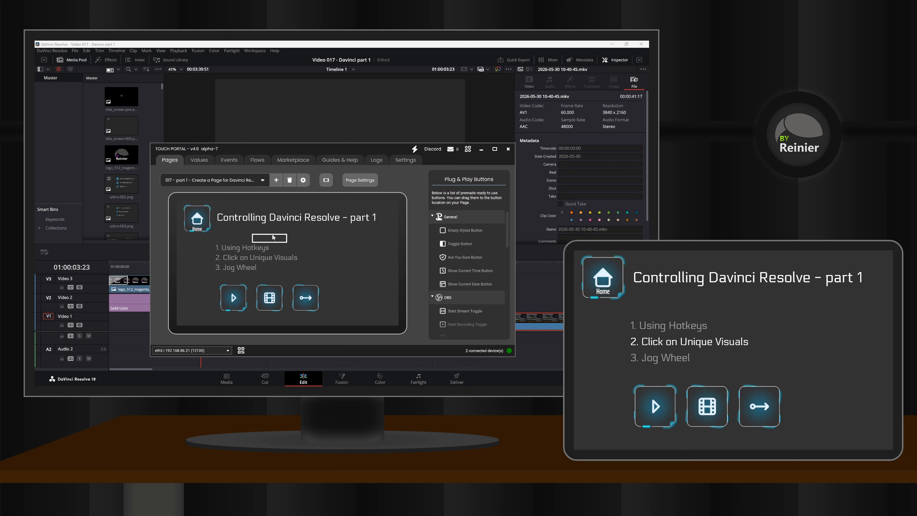
Edit the film strip button and add a Click Region Image Match action to its pressed actions.
{"action": "left_click", "coordinate": [276, 298]}
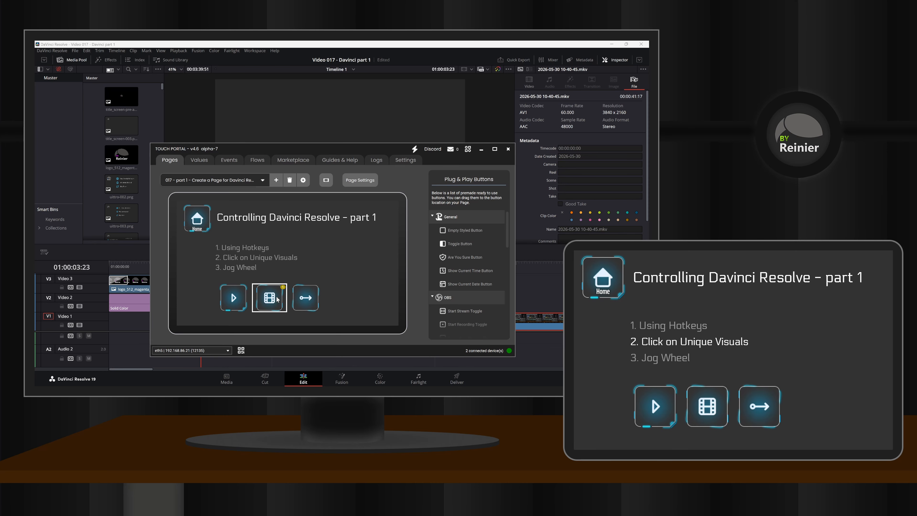
{"action": "left_click", "coordinate": [277, 299]}
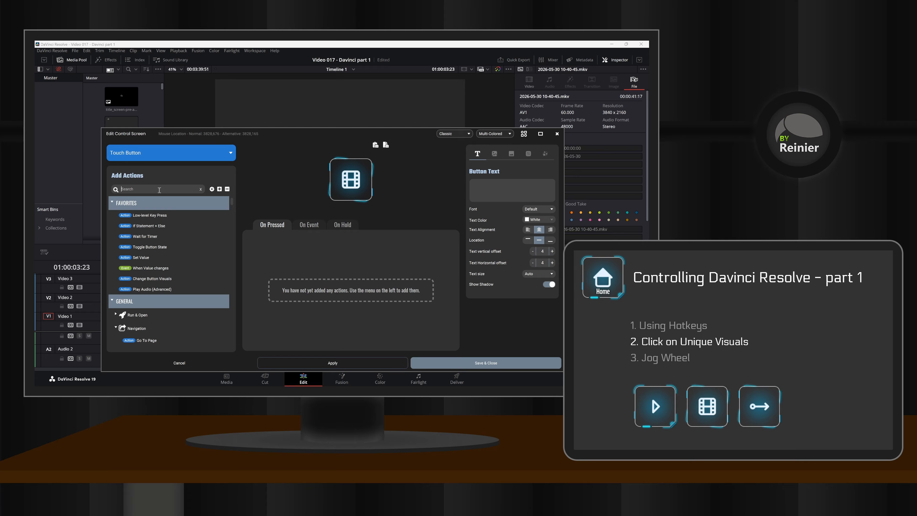
{"action": "type", "text": "image"}
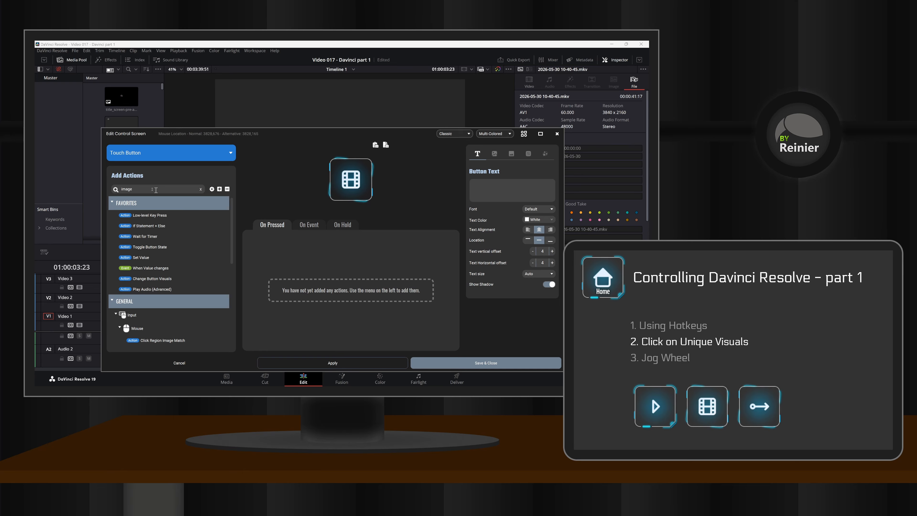
{"action": "double_click", "coordinate": [159, 341]}
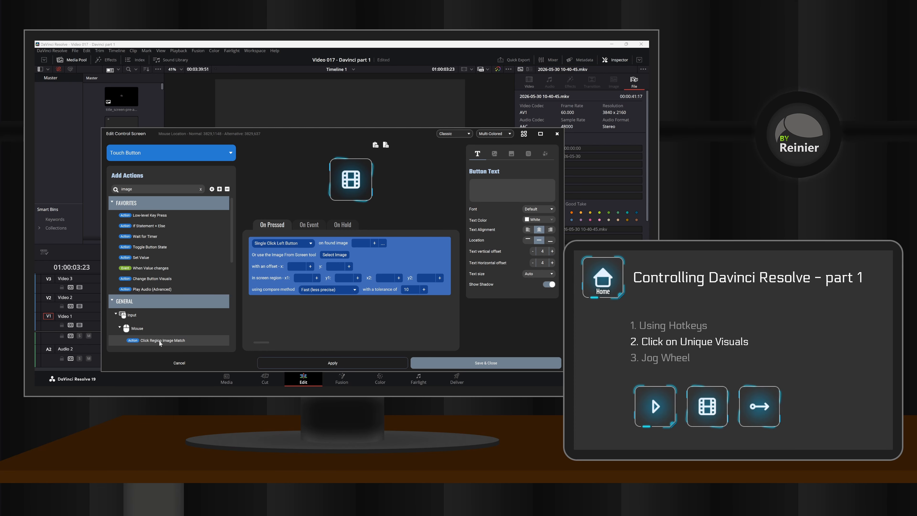
Set the image selection region for the match action to left 4900, right 5300, top -200 and bottom -50.
{"action": "left_click", "coordinate": [335, 255]}
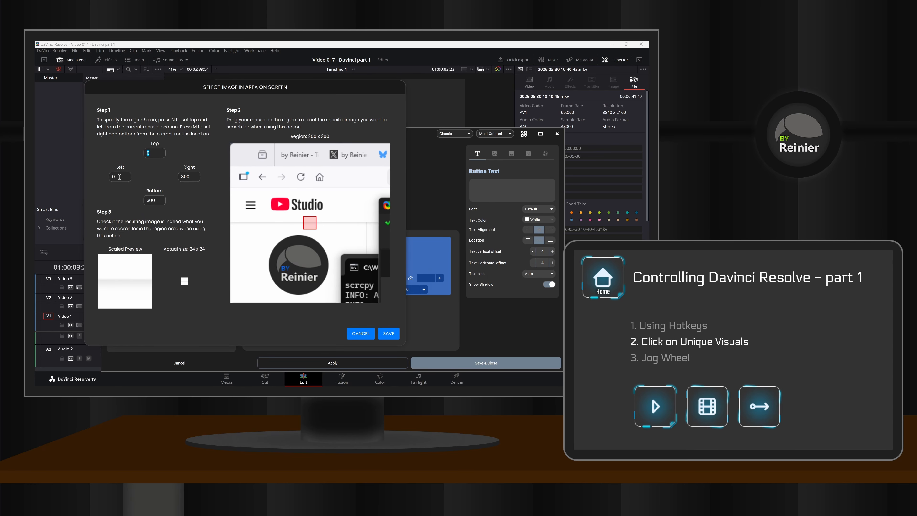
{"action": "left_click", "coordinate": [120, 177]}
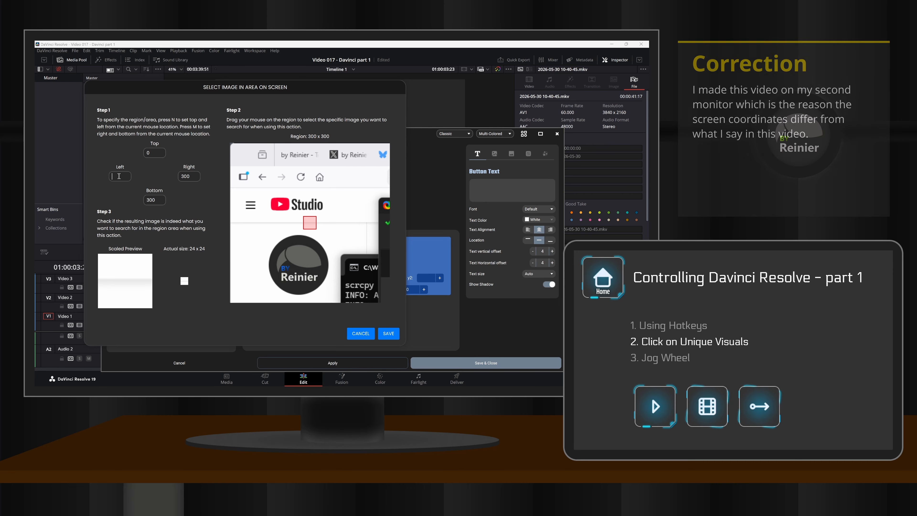
{"action": "type", "text": "4900"}
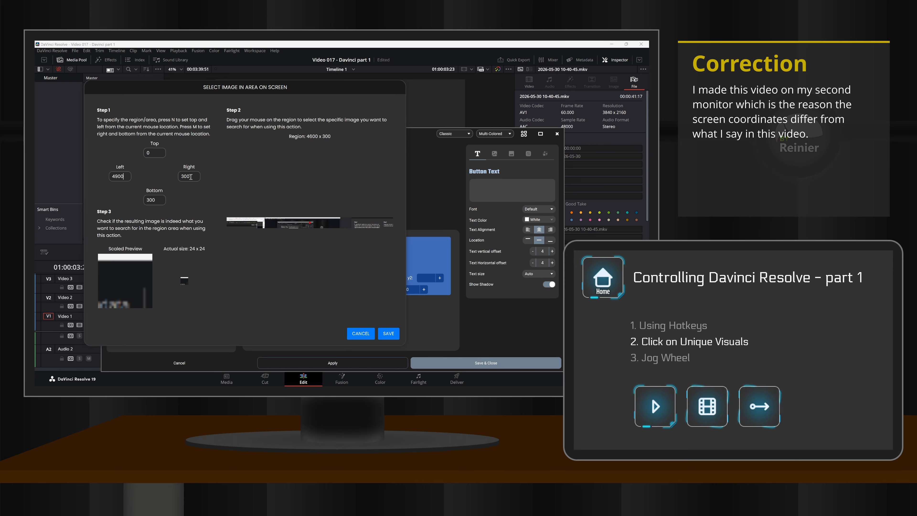
{"action": "left_click_drag", "start_coordinate": [192, 177], "coordinate": [176, 177]}
{"action": "type", "text": "5"}
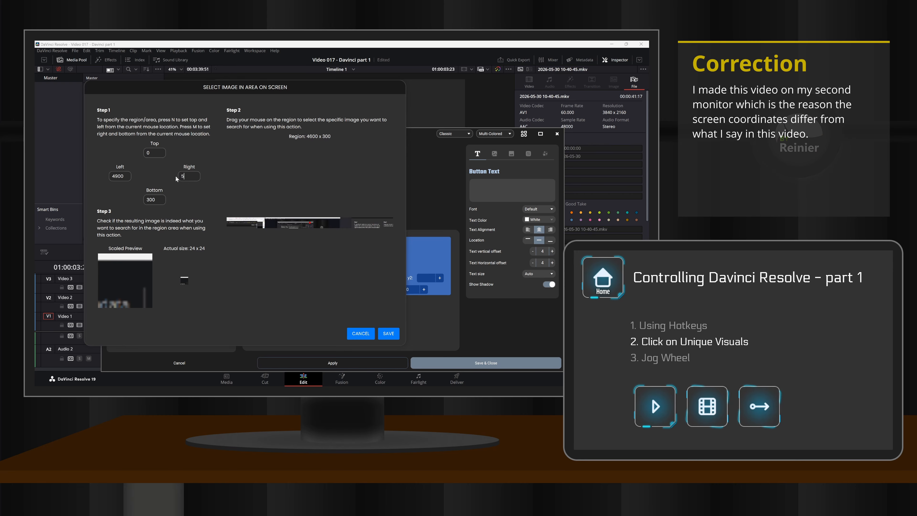
{"action": "type", "text": "300"}
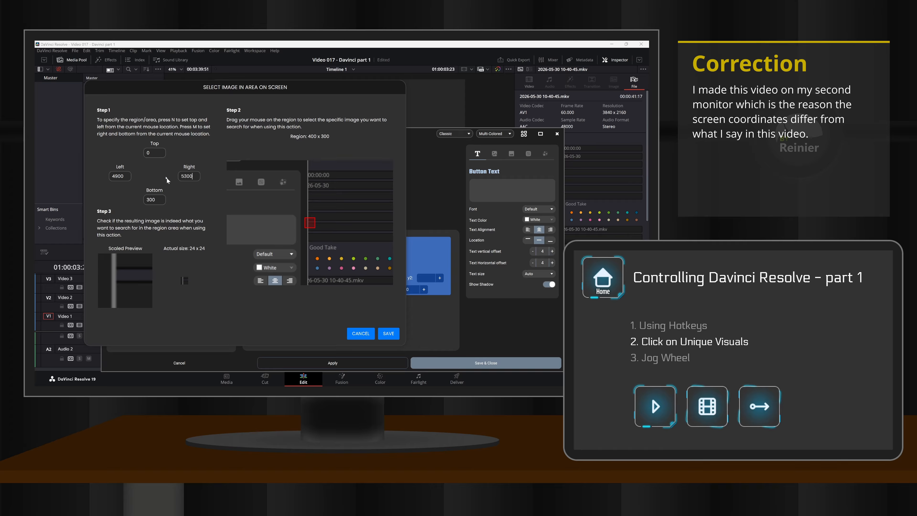
{"action": "key", "text": "BackSpace"}
{"action": "type", "text": "-200"}
{"action": "left_click", "coordinate": [155, 200]}
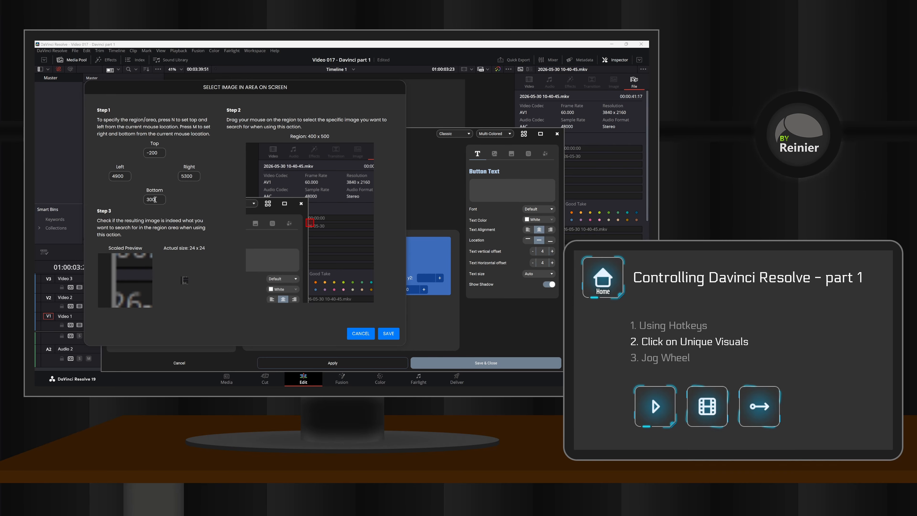
{"action": "key", "text": "BackSpace"}
{"action": "key", "text": "BackSpace"}
{"action": "key", "text": "BackSpace"}
{"action": "type", "text": "-50"}
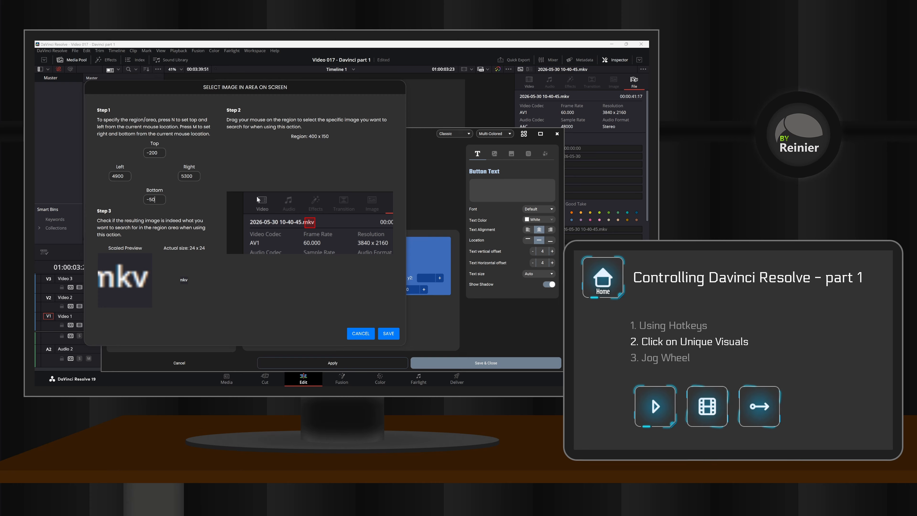
Select the Inspector's Video icon as the image to match, and save the film strip button.
{"action": "left_click_drag", "start_coordinate": [256, 195], "coordinate": [267, 205]}
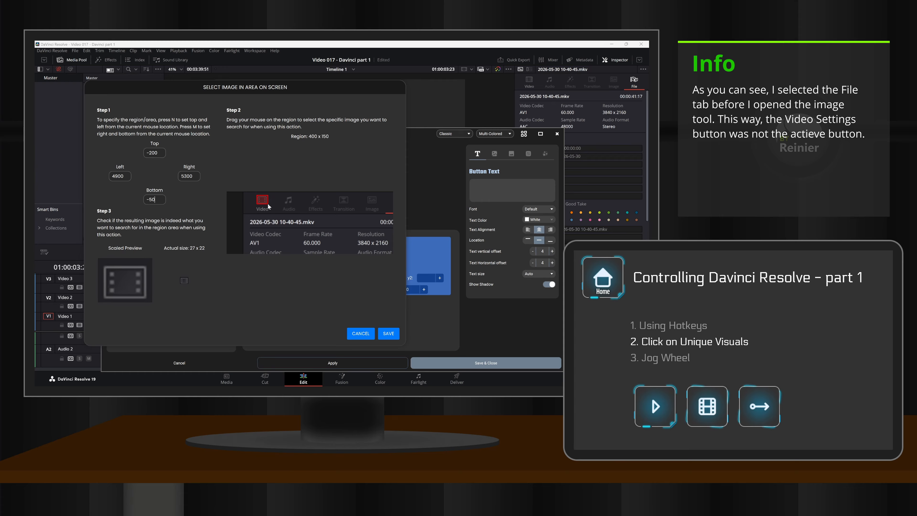
{"action": "left_click", "coordinate": [388, 333]}
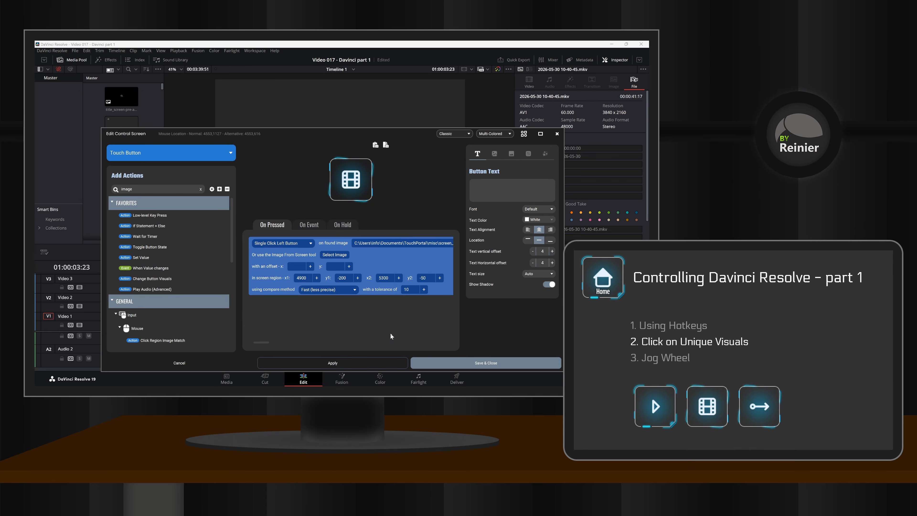
{"action": "left_click", "coordinate": [310, 267]}
{"action": "left_click", "coordinate": [293, 268]}
{"action": "left_click", "coordinate": [477, 363]}
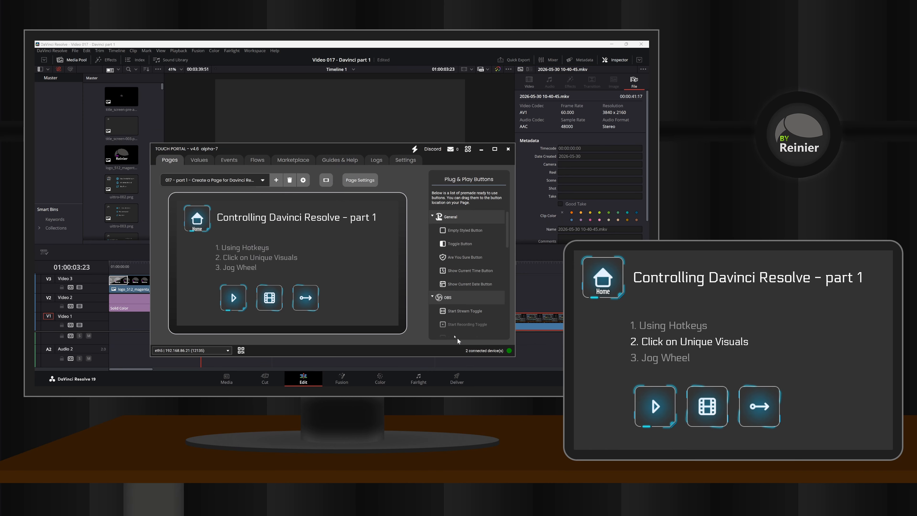
Switch to DaVinci Resolve and show the Video settings in the Inspector.
{"action": "left_click", "coordinate": [321, 46]}
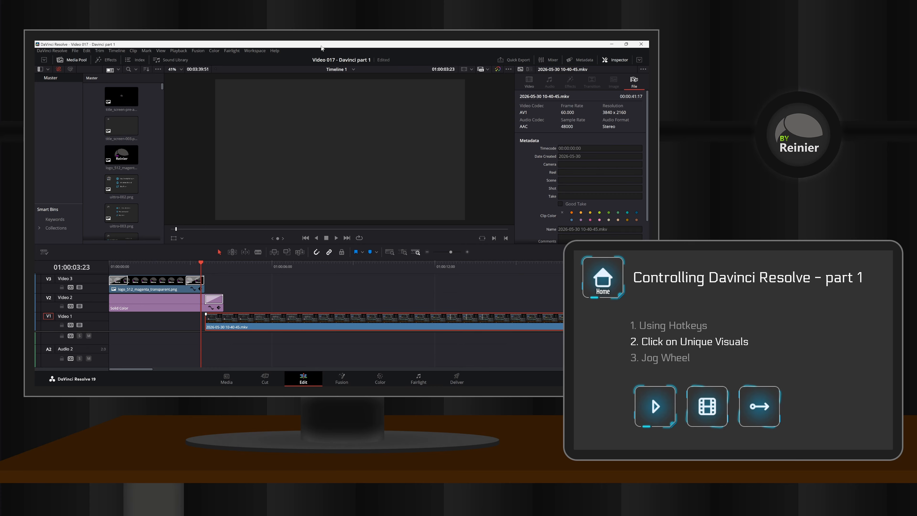
{"action": "left_click", "coordinate": [529, 82]}
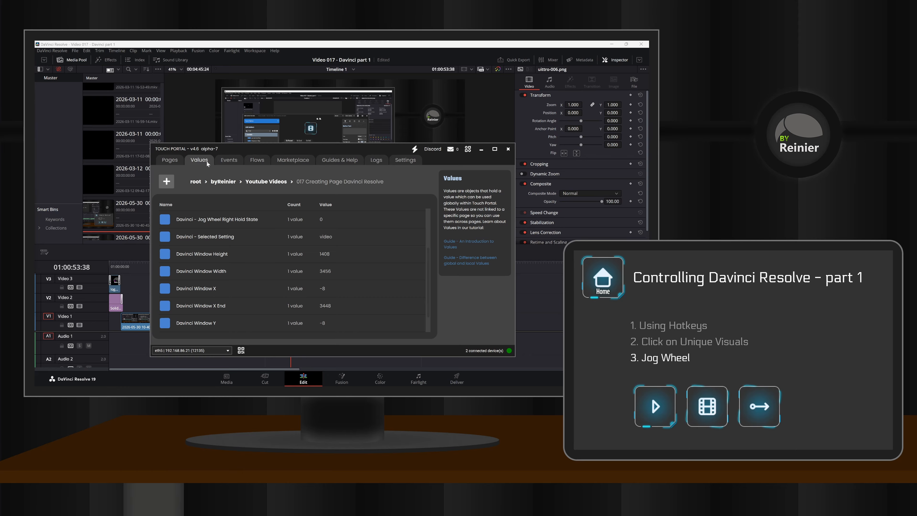
Review the definition of the value Davinci - Jog Wheel Right Hold State.
{"action": "double_click", "coordinate": [214, 220]}
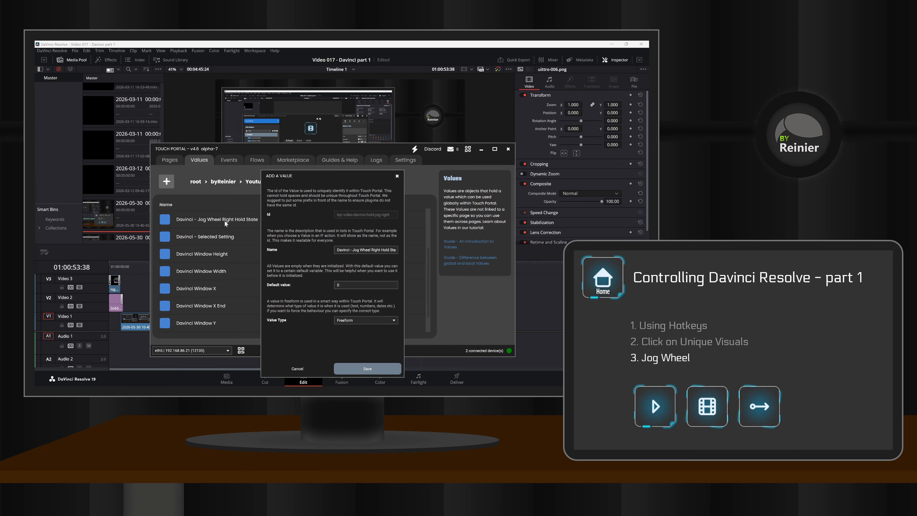
{"action": "left_click", "coordinate": [366, 369]}
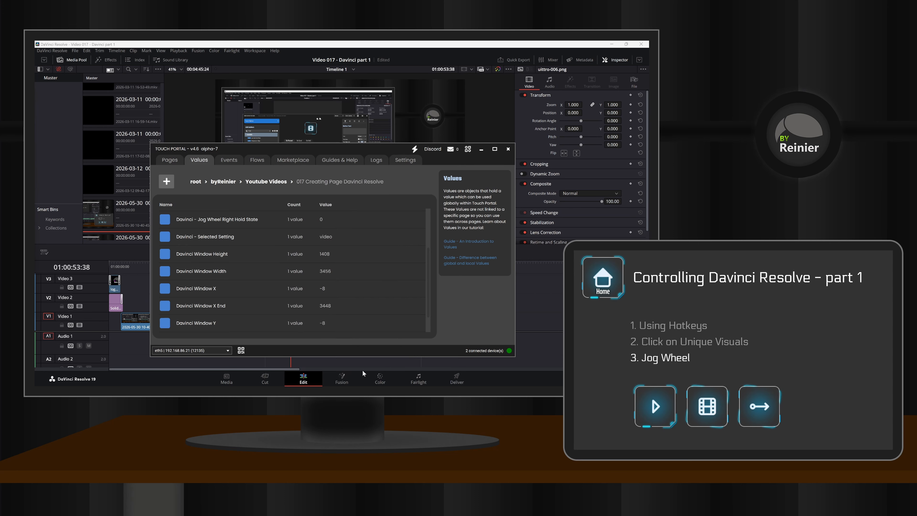
Add a hold action to the arrow button that sets the value Davinci - Jog Wheel Right Hold State.
{"action": "left_click", "coordinate": [170, 160]}
{"action": "left_click", "coordinate": [308, 295]}
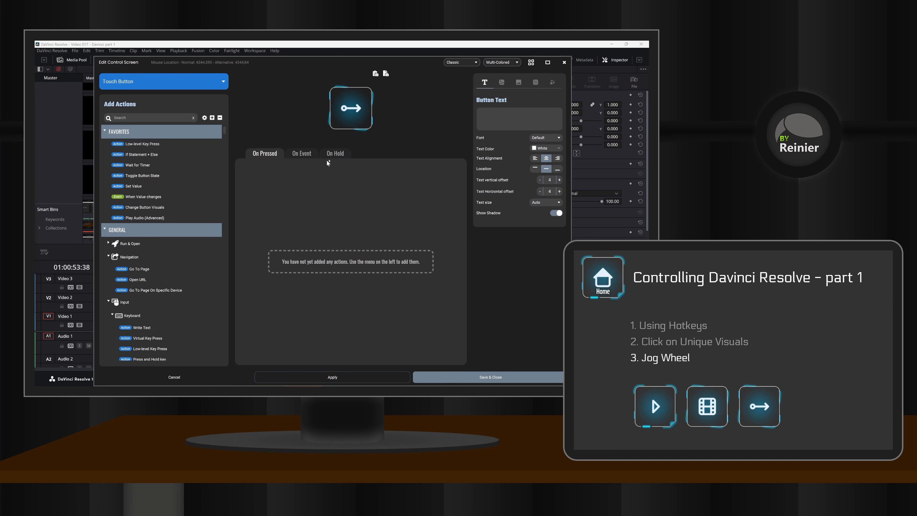
{"action": "left_click", "coordinate": [334, 154]}
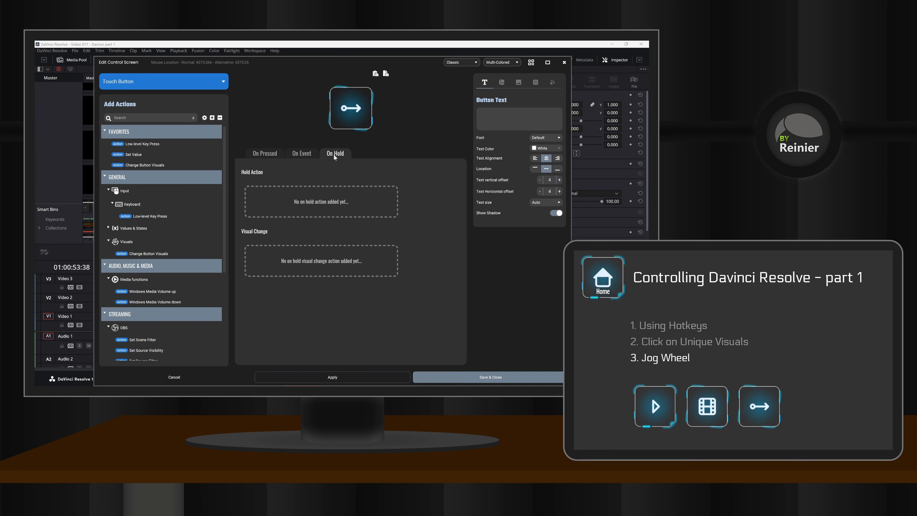
{"action": "double_click", "coordinate": [135, 156]}
{"action": "left_click", "coordinate": [313, 186]}
{"action": "type", "text": "davinc"}
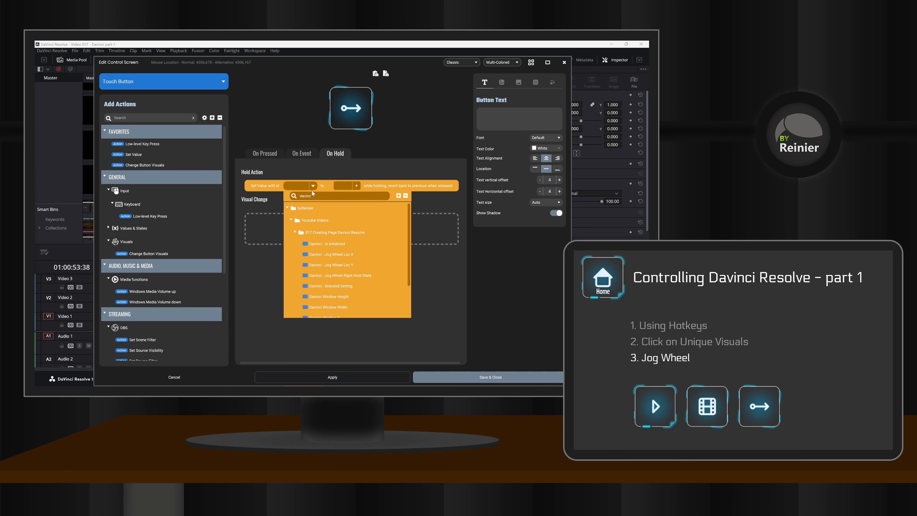
{"action": "left_click", "coordinate": [340, 275]}
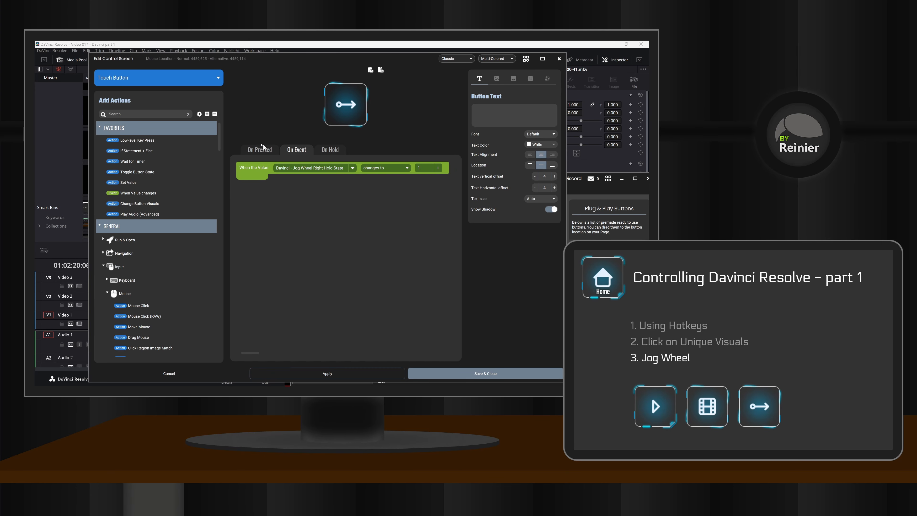
Add a Get Mouse Location action to the value-change event, storing x in Local Value 10 and y in Local Value 11.
{"action": "left_click", "coordinate": [107, 112]}
{"action": "type", "text": "mouse"}
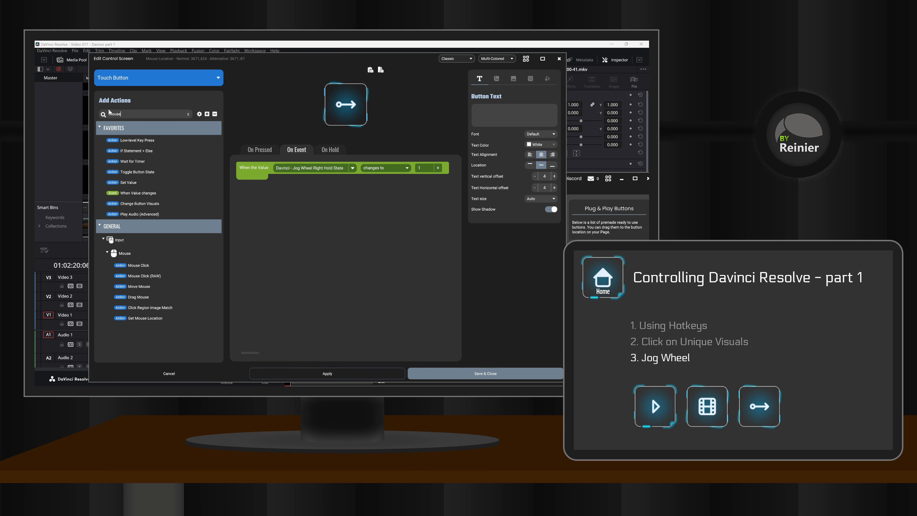
{"action": "double_click", "coordinate": [148, 320]}
{"action": "left_click", "coordinate": [357, 180]}
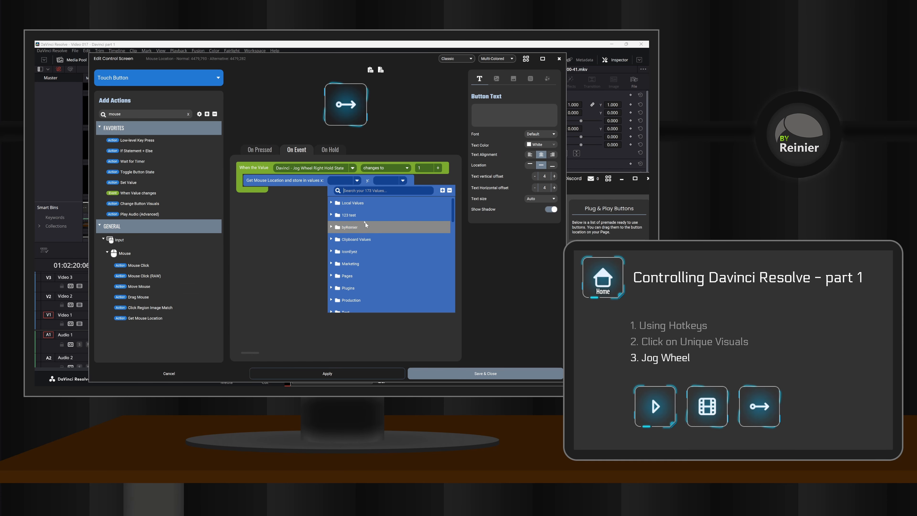
{"action": "left_click", "coordinate": [334, 205]}
{"action": "left_click", "coordinate": [361, 278]}
{"action": "left_click", "coordinate": [412, 181]}
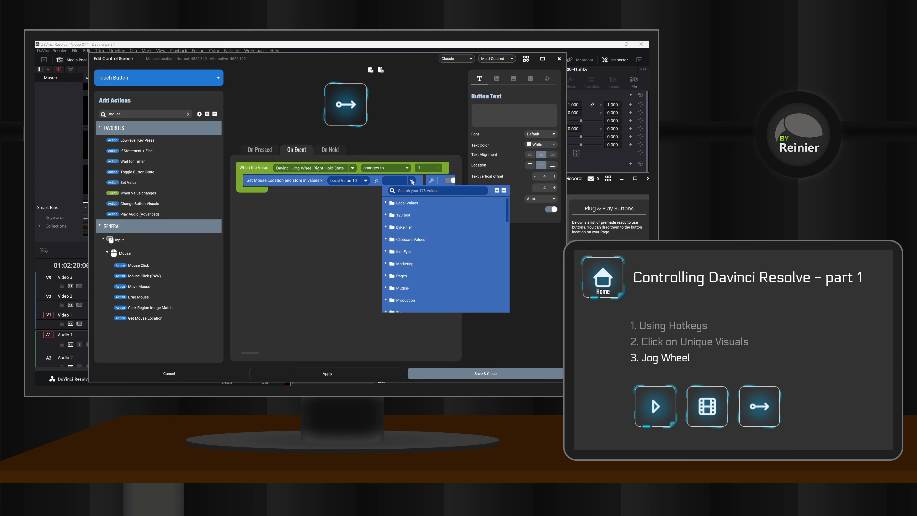
{"action": "left_click", "coordinate": [407, 203]}
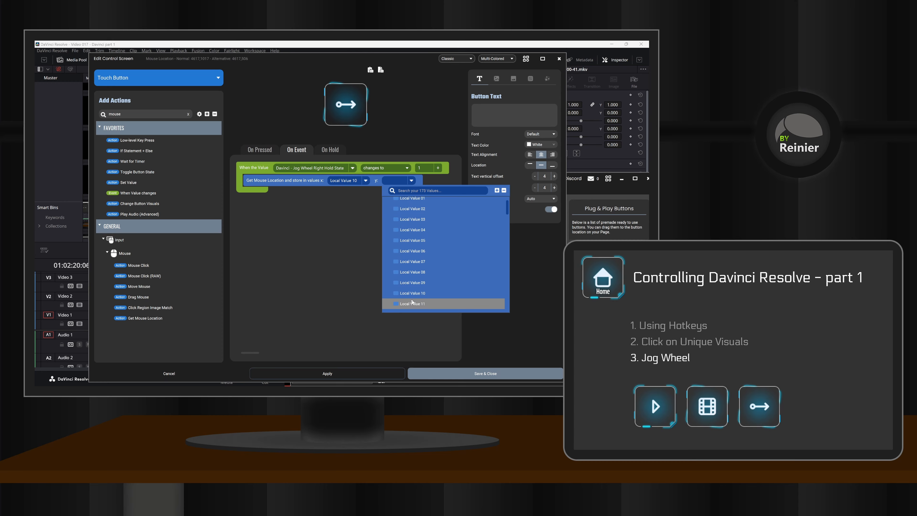
{"action": "left_click", "coordinate": [412, 303]}
Add a Set Value action below the mouse location action and duplicate it until there are four.
{"action": "double_click", "coordinate": [140, 186]}
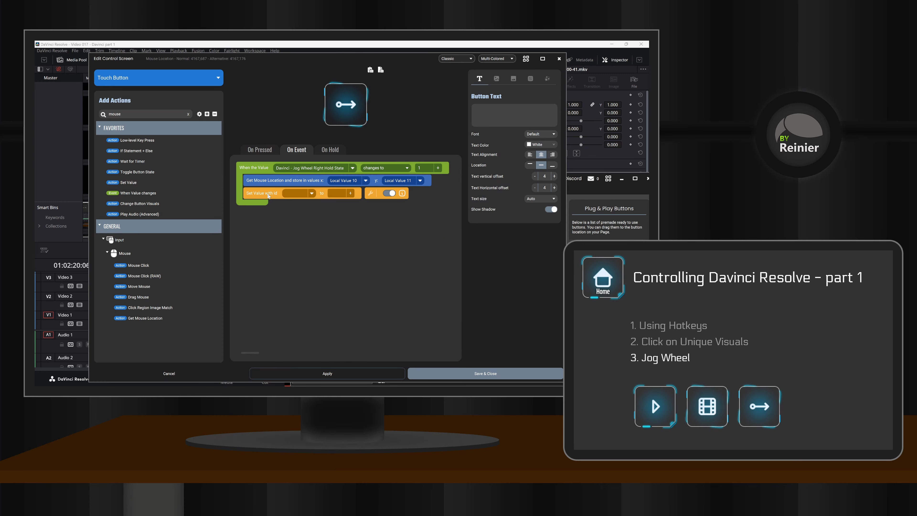
{"action": "right_click", "coordinate": [264, 194]}
{"action": "left_click", "coordinate": [288, 250]}
{"action": "right_click", "coordinate": [268, 206]}
{"action": "left_click", "coordinate": [289, 263]}
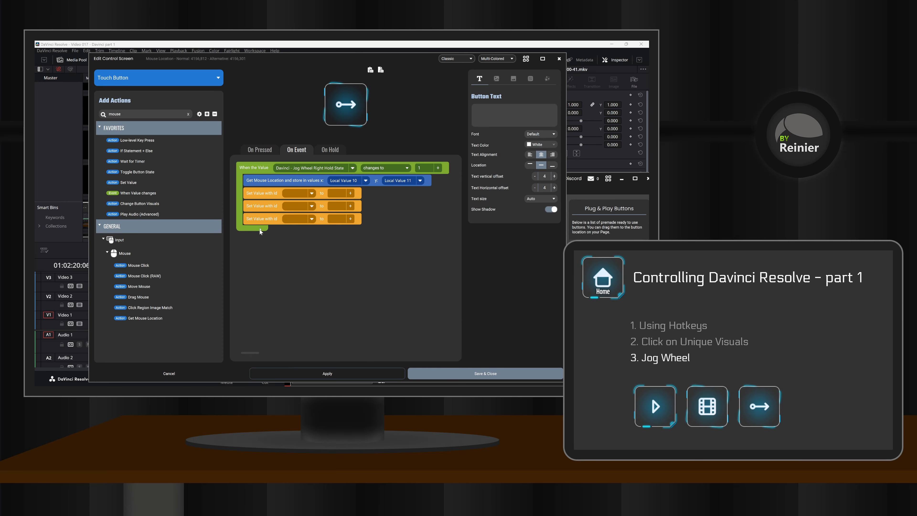
{"action": "right_click", "coordinate": [260, 219]}
{"action": "left_click", "coordinate": [281, 277]}
Assign Local Value 01, Local Value 02, Local Value 03 and Local Value 04 to the four Set Value actions in order.
{"action": "left_click", "coordinate": [305, 192]}
{"action": "left_click", "coordinate": [308, 216]}
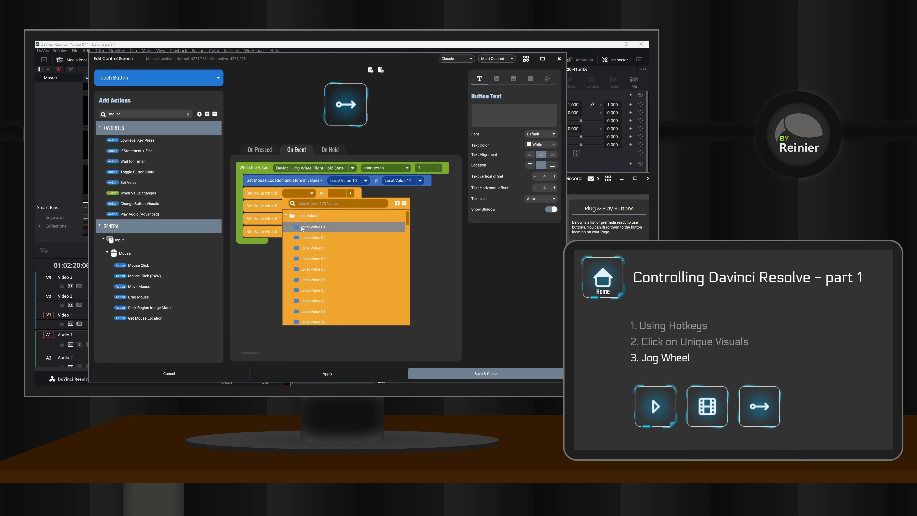
{"action": "left_click", "coordinate": [308, 227]}
{"action": "left_click", "coordinate": [309, 206]}
{"action": "left_click", "coordinate": [309, 229]}
{"action": "left_click", "coordinate": [311, 250]}
{"action": "left_click", "coordinate": [311, 219]}
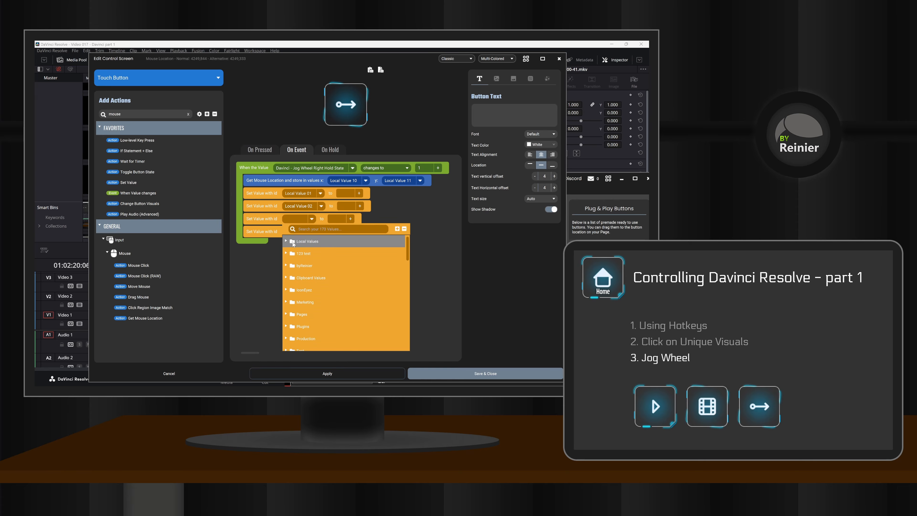
{"action": "left_click", "coordinate": [287, 241]}
{"action": "left_click", "coordinate": [310, 277]}
{"action": "left_click", "coordinate": [311, 231]}
{"action": "left_click", "coordinate": [286, 254]}
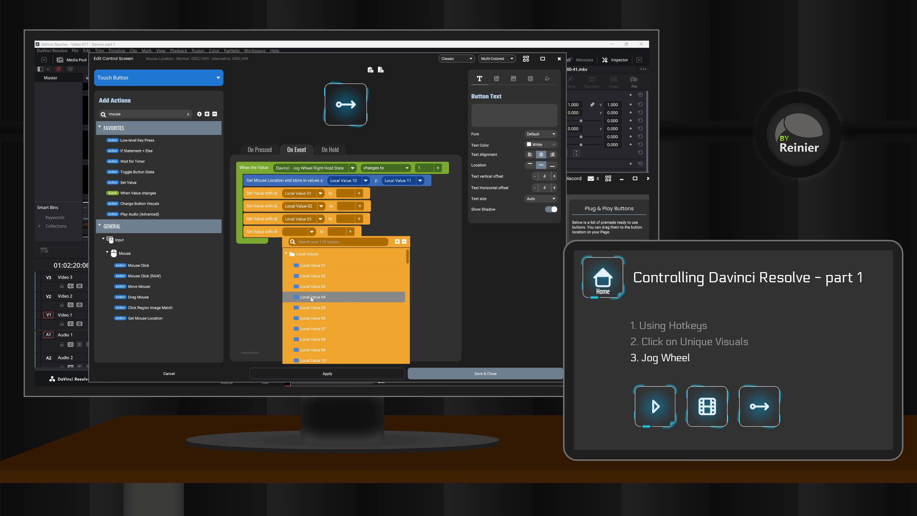
{"action": "left_click", "coordinate": [311, 303]}
Set Local Value 01 to 4199, Local Value 02 to 318, Local Value 03 to 4215 and Local Value 04 to 318.
{"action": "left_click_drag", "start_coordinate": [288, 61], "coordinate": [276, 238]}
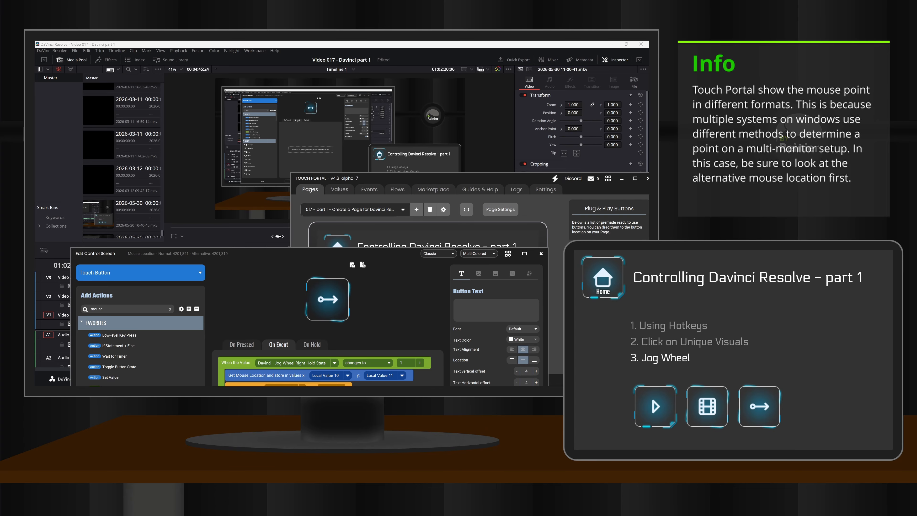
{"action": "left_click_drag", "start_coordinate": [255, 255], "coordinate": [256, 62]}
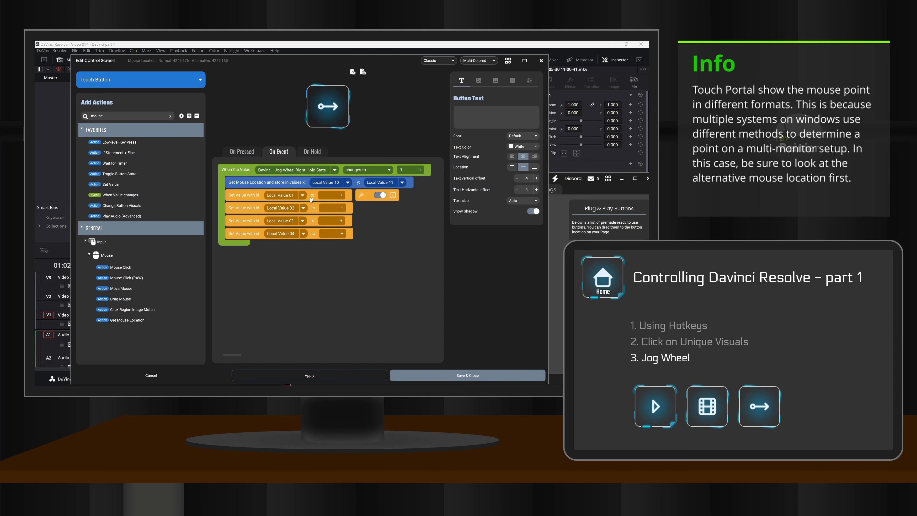
{"action": "left_click", "coordinate": [324, 208]}
{"action": "type", "text": "3"}
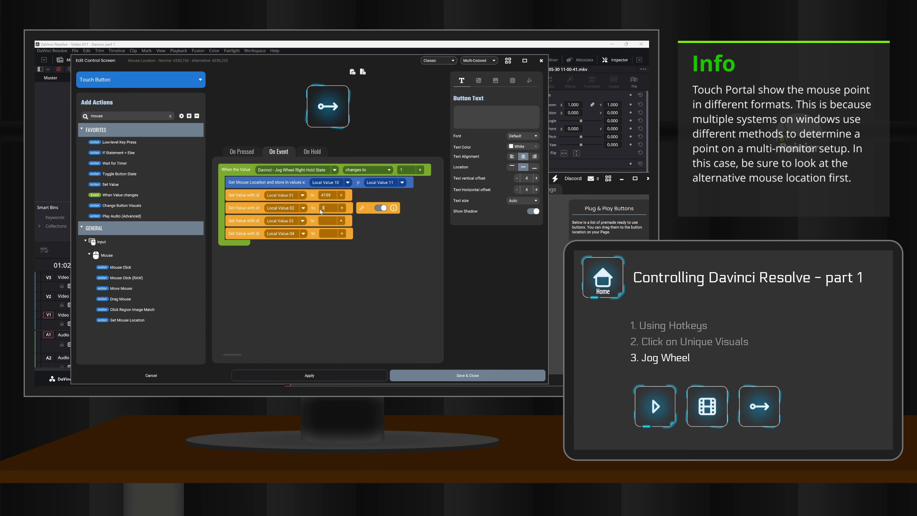
{"action": "type", "text": "18"}
{"action": "left_click", "coordinate": [326, 220]}
{"action": "type", "text": "4215"}
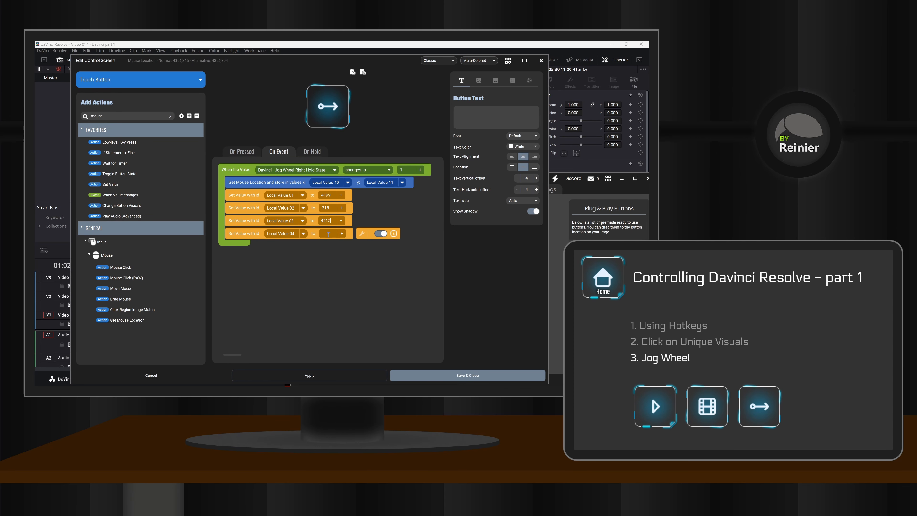
{"action": "left_click", "coordinate": [327, 233]}
{"action": "type", "text": "318"}
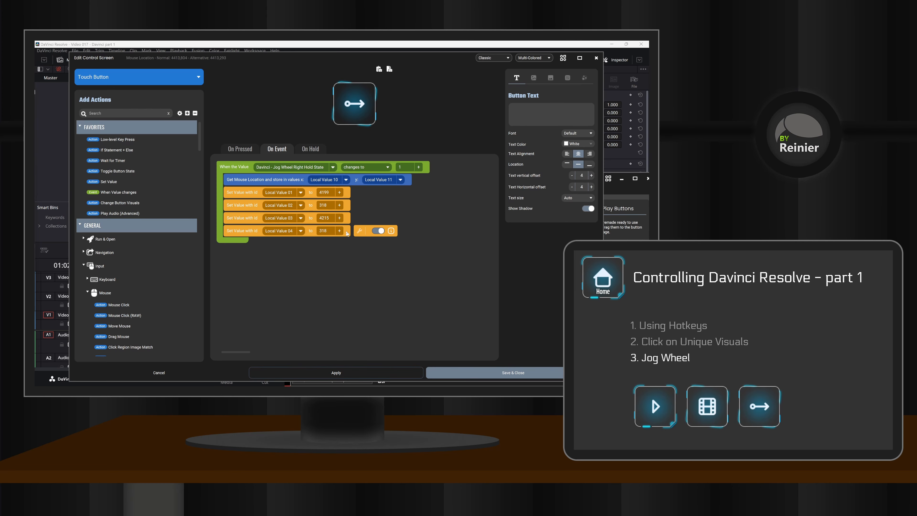
Add a Repeat X times block of 100 repetitions after the last Set Value action.
{"action": "left_click", "coordinate": [104, 113]}
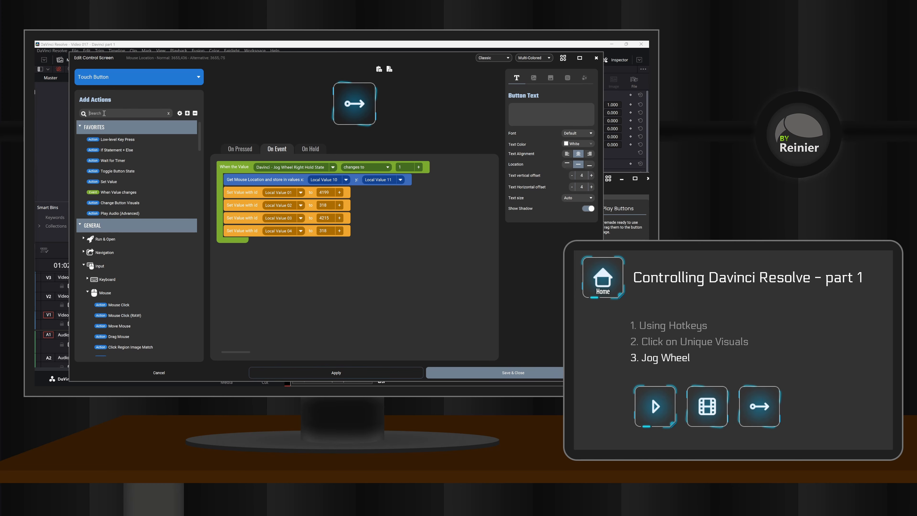
{"action": "type", "text": "repeat"}
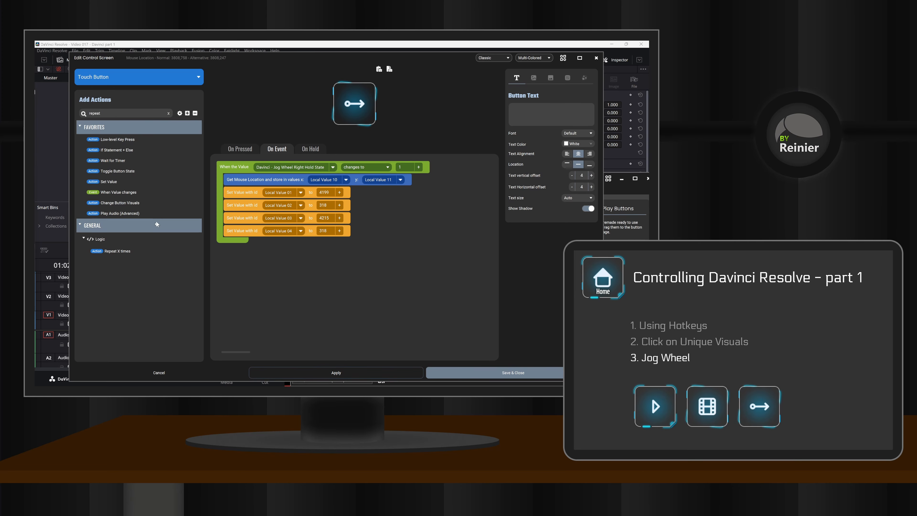
{"action": "left_click_drag", "start_coordinate": [118, 251], "coordinate": [250, 244]}
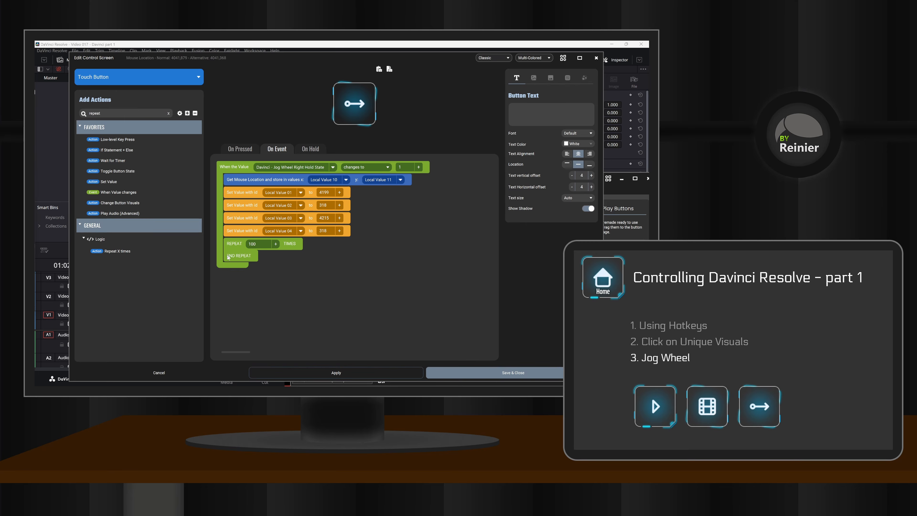
Insert an If Statement + Else inside the repeat block that checks the global value Davinci - Jog Wheel Right Hold State.
{"action": "left_click_drag", "start_coordinate": [112, 150], "coordinate": [272, 264]}
{"action": "left_click", "coordinate": [270, 257]}
{"action": "mouse_move", "coordinate": [275, 178]}
{"action": "mouse_move", "coordinate": [313, 187]}
{"action": "mouse_move", "coordinate": [341, 188]}
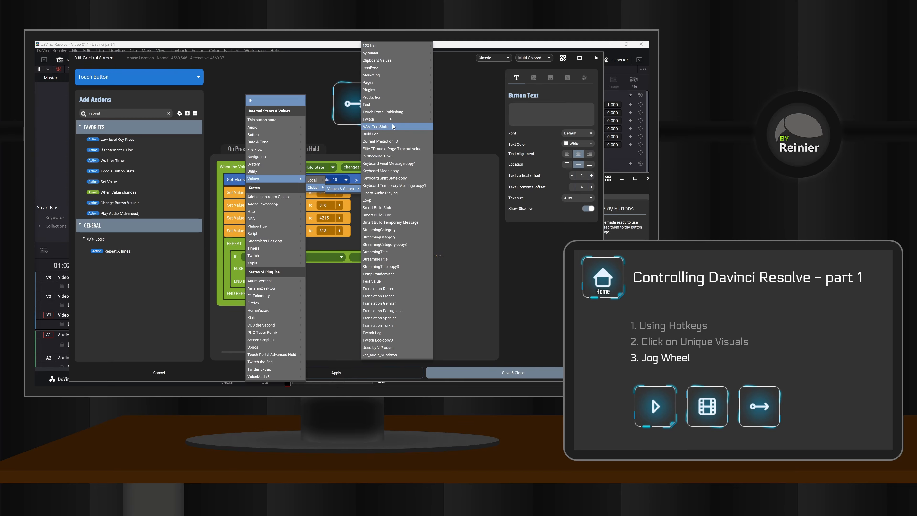
{"action": "mouse_move", "coordinate": [427, 53]}
{"action": "mouse_move", "coordinate": [455, 62]}
{"action": "mouse_move", "coordinate": [520, 107]}
{"action": "left_click", "coordinate": [574, 131]}
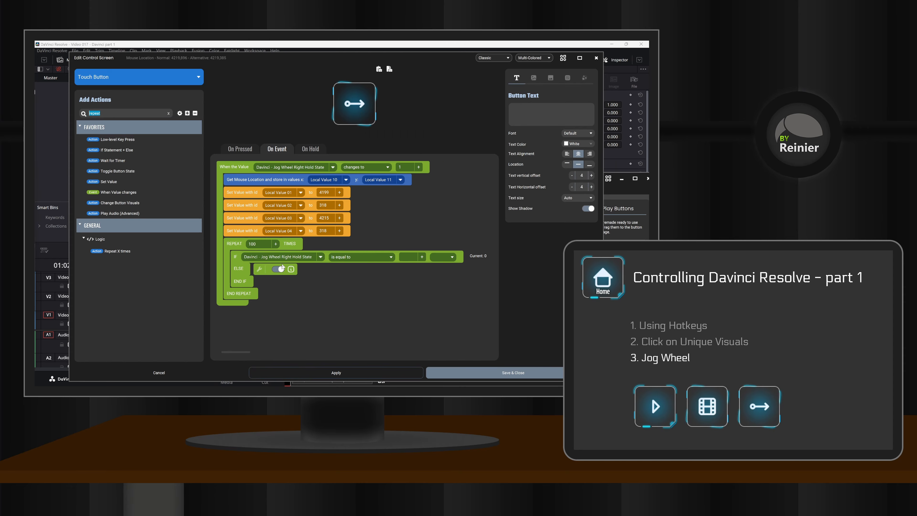
Set the If condition to is NOT equal to 1 and add a 100-millisecond wait inside its branch.
{"action": "left_click", "coordinate": [391, 258]}
{"action": "left_click", "coordinate": [349, 272]}
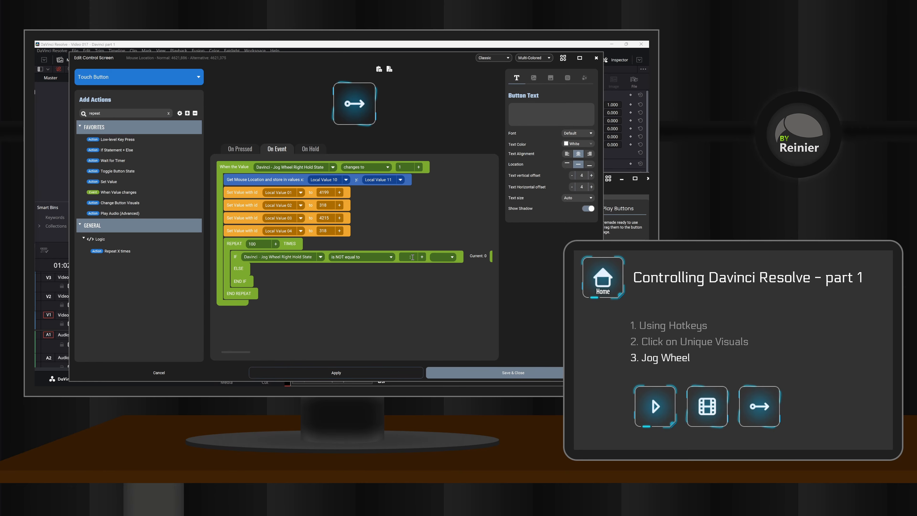
{"action": "left_click", "coordinate": [408, 257]}
{"action": "type", "text": "1"}
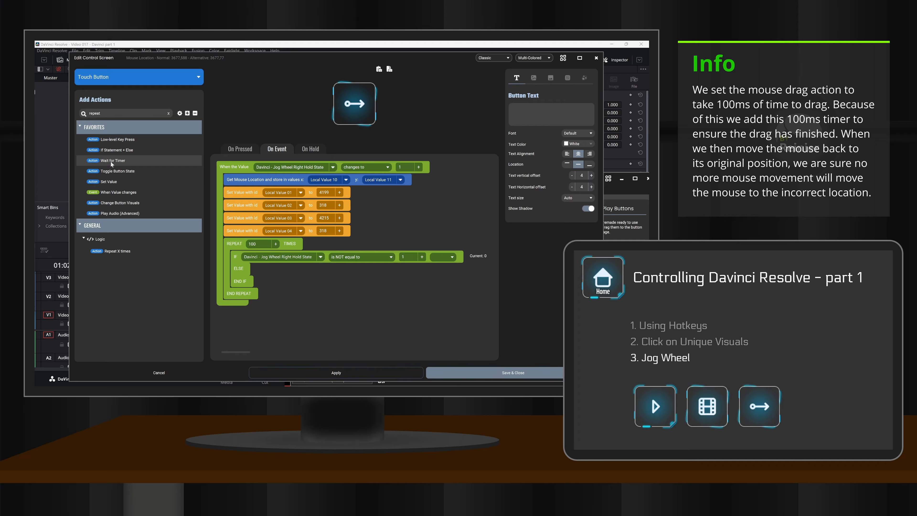
{"action": "left_click_drag", "start_coordinate": [110, 161], "coordinate": [277, 269]}
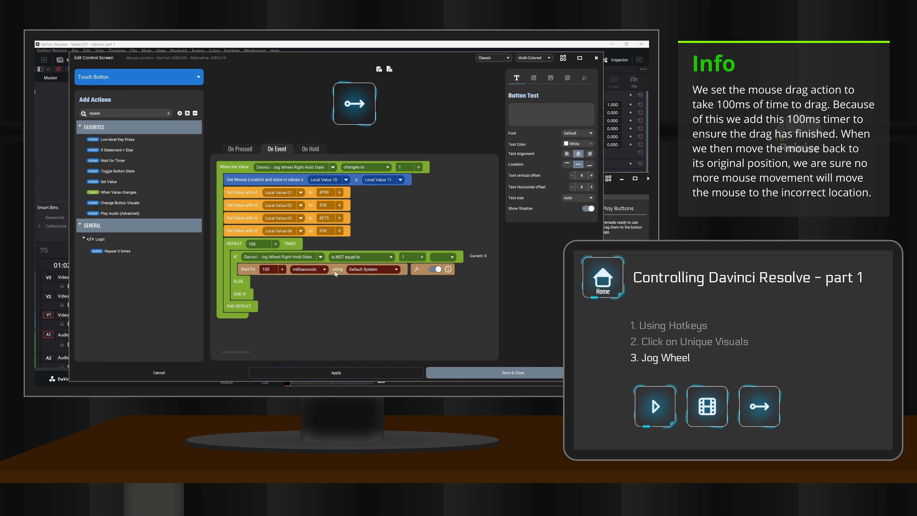
Add a Move Mouse action after the wait, with Local Value 10 as x and Local Value 11 as y.
{"action": "double_click", "coordinate": [103, 113]}
{"action": "type", "text": "move"}
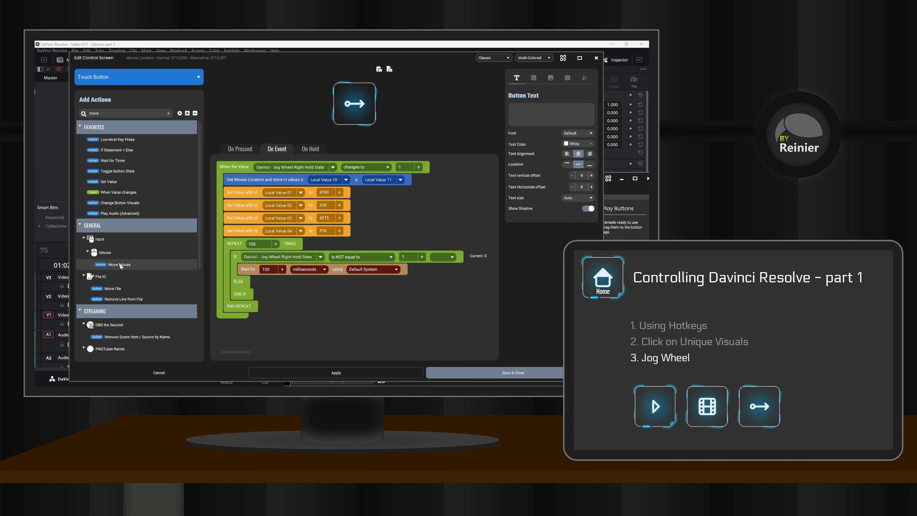
{"action": "left_click_drag", "start_coordinate": [120, 264], "coordinate": [290, 286]}
{"action": "left_click", "coordinate": [297, 282]}
{"action": "key", "text": "BackSpace"}
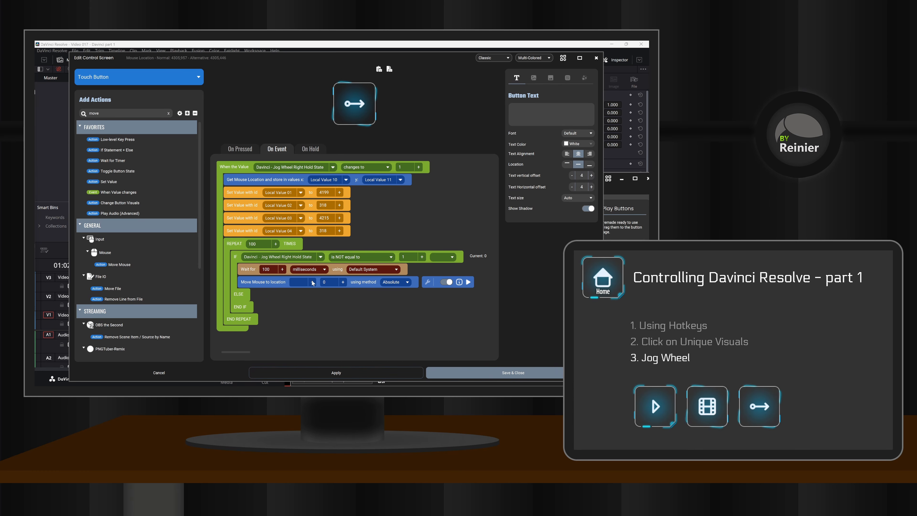
{"action": "left_click", "coordinate": [312, 282]}
{"action": "mouse_move", "coordinate": [338, 184]}
{"action": "mouse_move", "coordinate": [408, 186]}
{"action": "left_click", "coordinate": [442, 240]}
{"action": "left_click", "coordinate": [356, 283]}
{"action": "key", "text": "BackSpace"}
{"action": "left_click", "coordinate": [370, 282]}
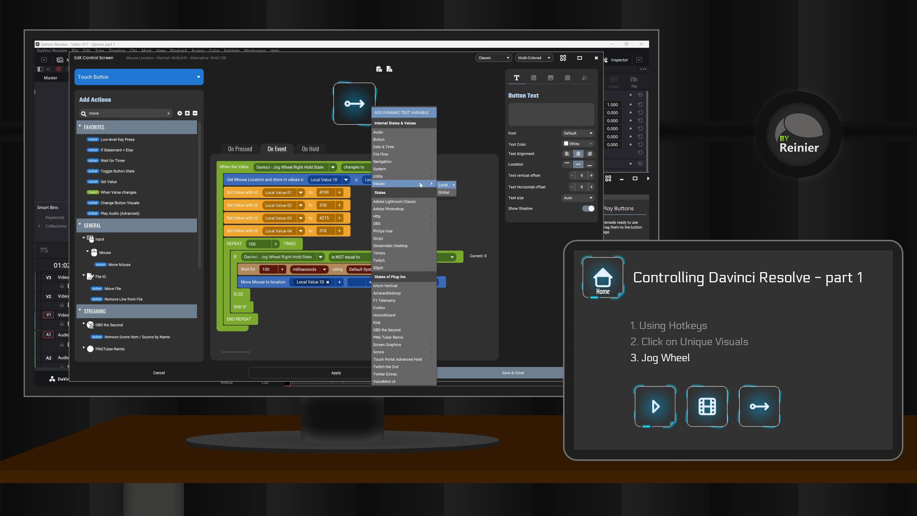
{"action": "left_click", "coordinate": [500, 263]}
Add a Stop Executing actions action below the Move Mouse action in the If branch.
{"action": "double_click", "coordinate": [108, 113]}
{"action": "type", "text": "stop"}
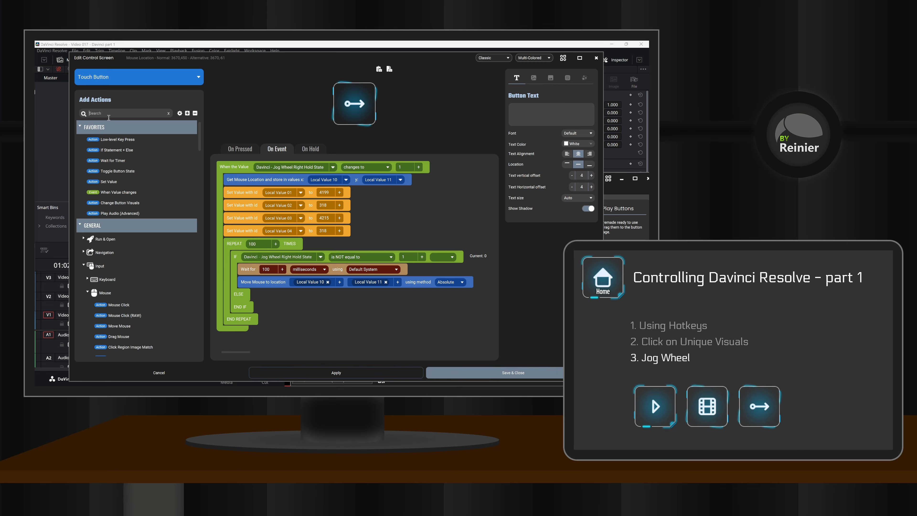
{"action": "scroll", "coordinate": [123, 235], "scroll_direction": "down", "scroll_amount": 3}
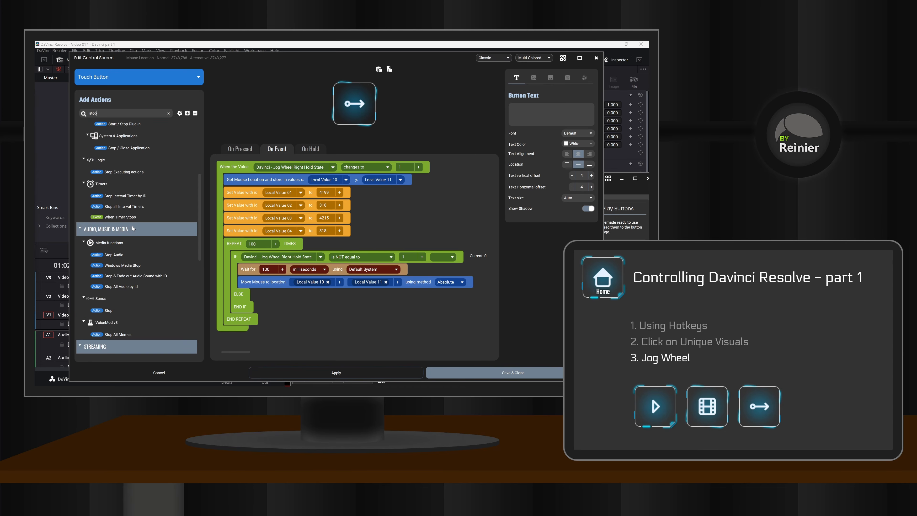
{"action": "scroll", "coordinate": [133, 229], "scroll_direction": "up", "scroll_amount": 2}
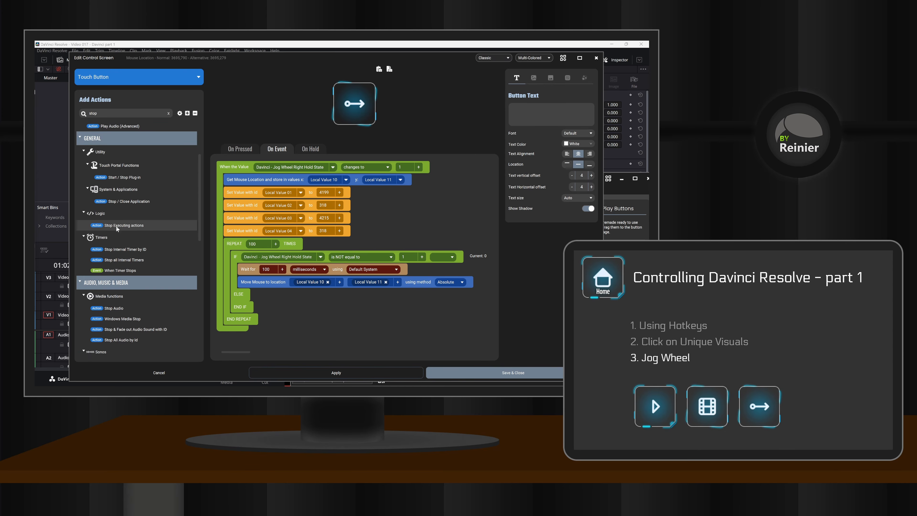
{"action": "left_click_drag", "start_coordinate": [116, 226], "coordinate": [253, 289]}
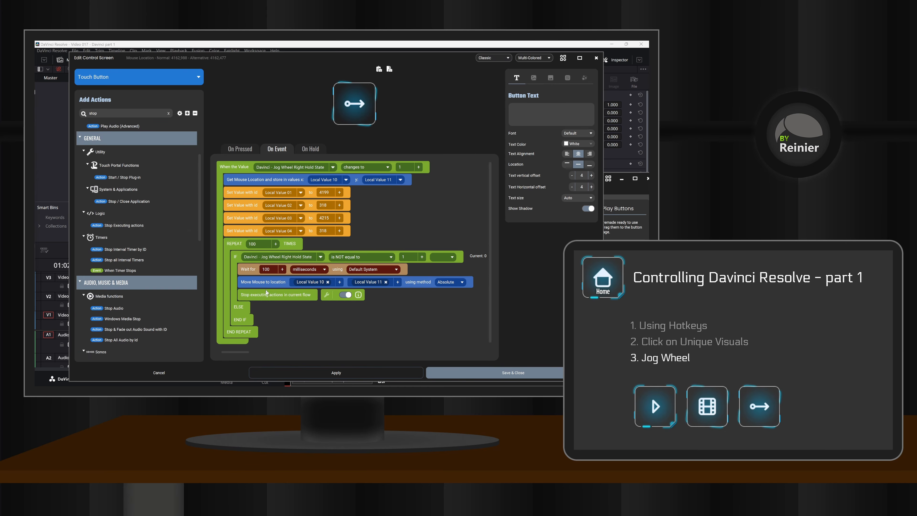
Remove the Else part from the If statement.
{"action": "right_click", "coordinate": [237, 317]}
{"action": "left_click", "coordinate": [278, 364]}
{"action": "left_click", "coordinate": [484, 321]}
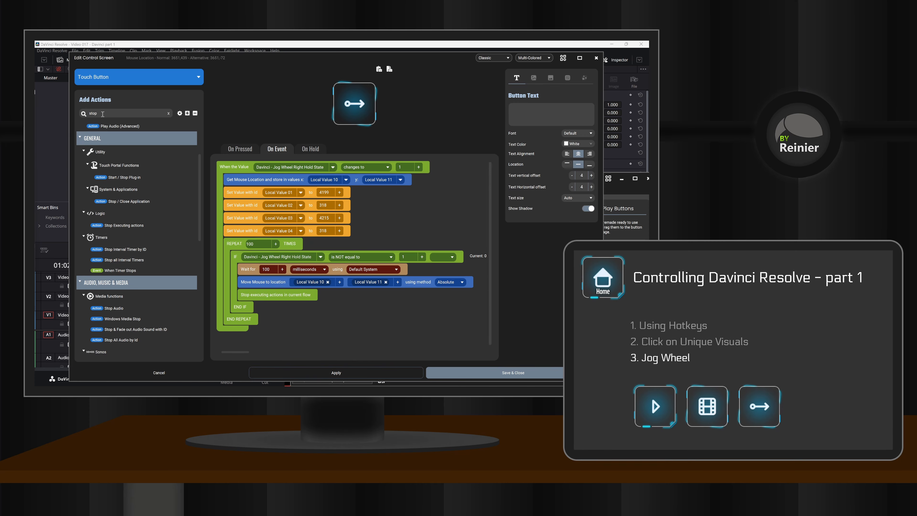
Add a Drag Mouse action below the If statement, inside the Repeat loop.
{"action": "left_click_drag", "start_coordinate": [103, 113], "coordinate": [77, 114]}
{"action": "type", "text": "drag"}
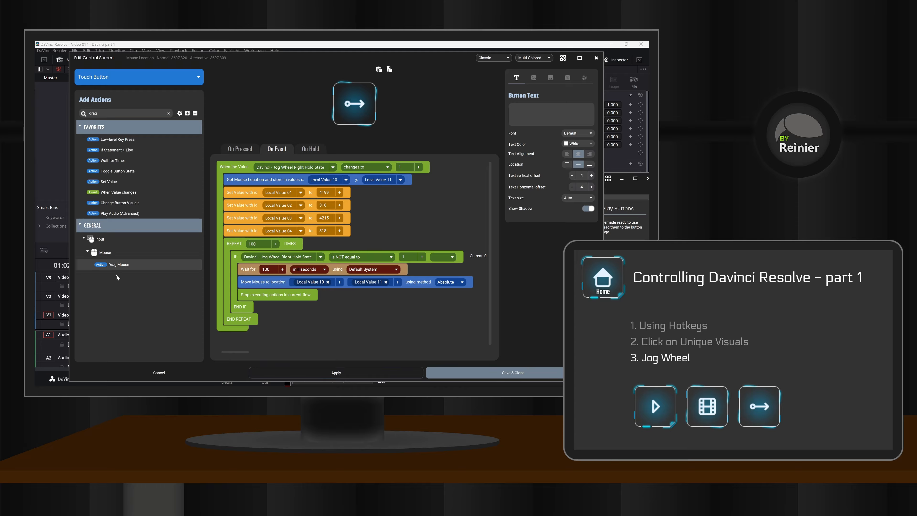
{"action": "left_click_drag", "start_coordinate": [122, 266], "coordinate": [251, 312]}
{"action": "scroll", "coordinate": [252, 313], "scroll_direction": "down", "scroll_amount": 2}
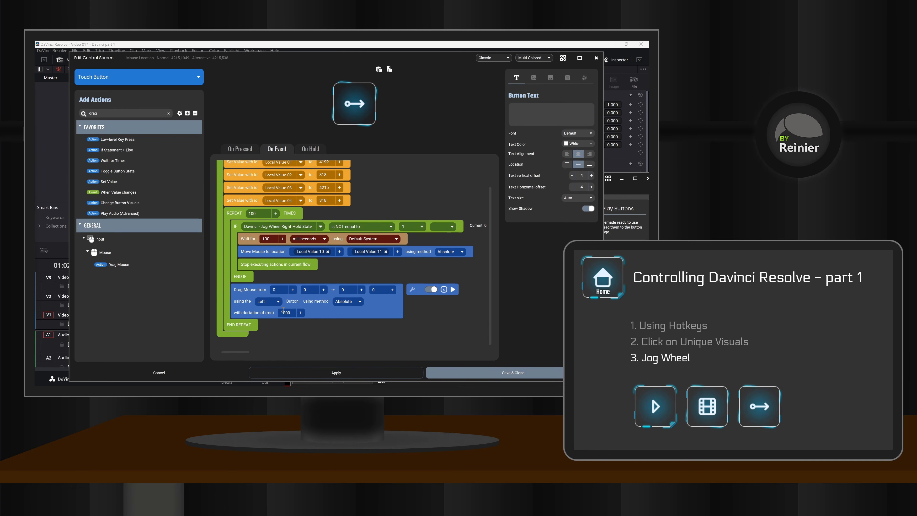
Set the Drag Mouse start point to Local Value 01 as x and Local Value 02 as y.
{"action": "left_click", "coordinate": [279, 290]}
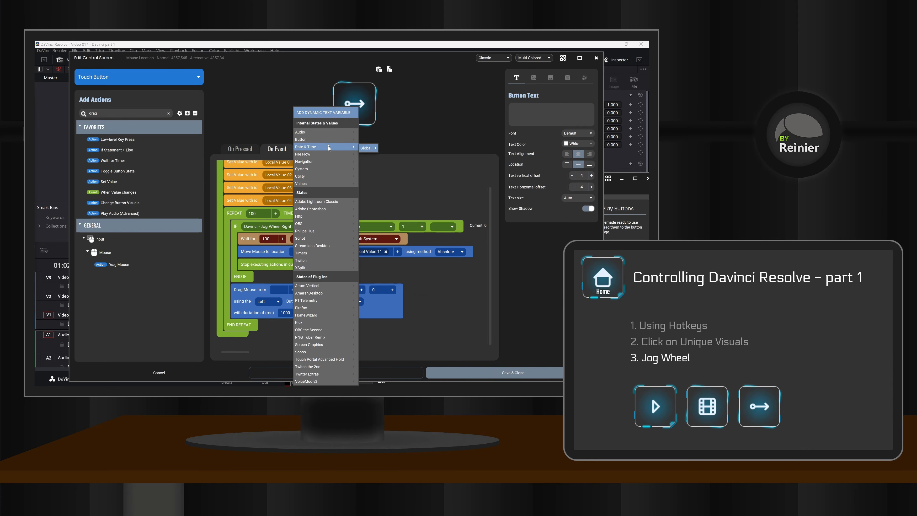
{"action": "left_click", "coordinate": [327, 289]}
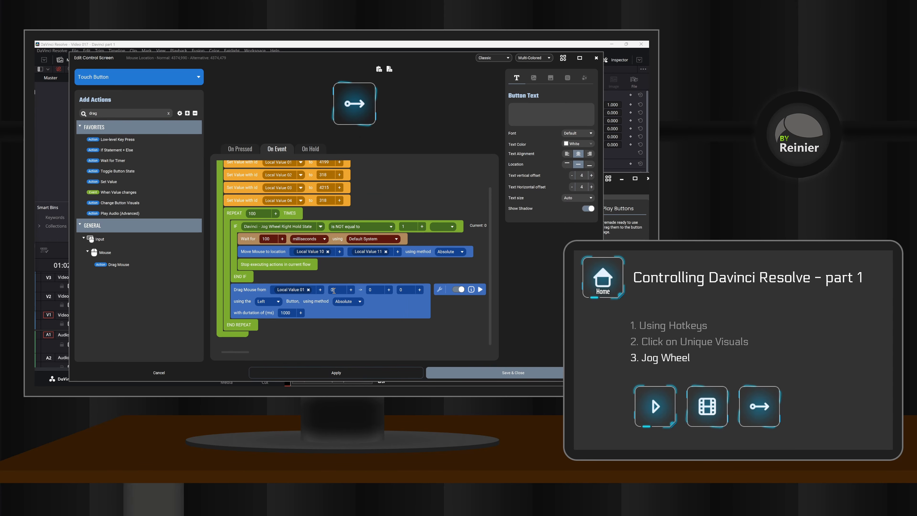
{"action": "left_click", "coordinate": [350, 290]}
{"action": "mouse_move", "coordinate": [386, 188]}
{"action": "left_click", "coordinate": [469, 195]}
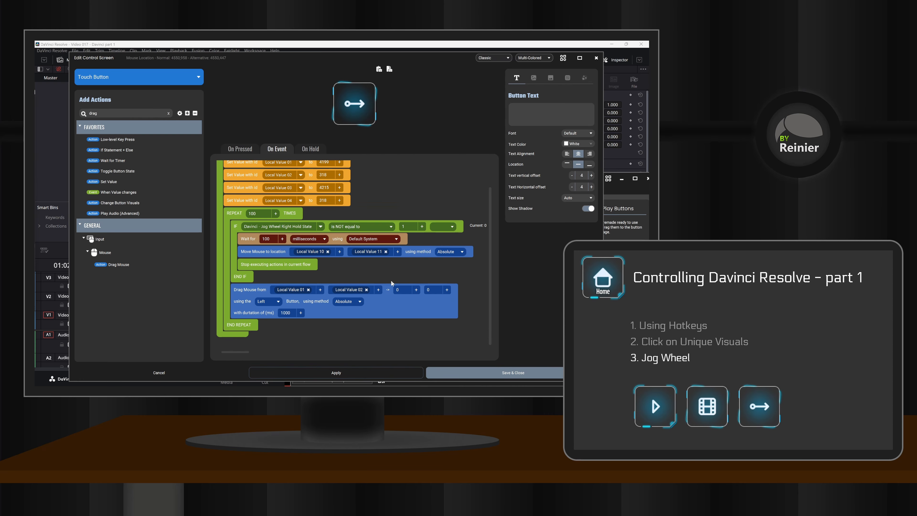
Set the Drag Mouse end point to Local Value 03 as x and Local Value 04 as y.
{"action": "left_click", "coordinate": [397, 289]}
{"action": "mouse_move", "coordinate": [480, 187]}
{"action": "left_click", "coordinate": [541, 204]}
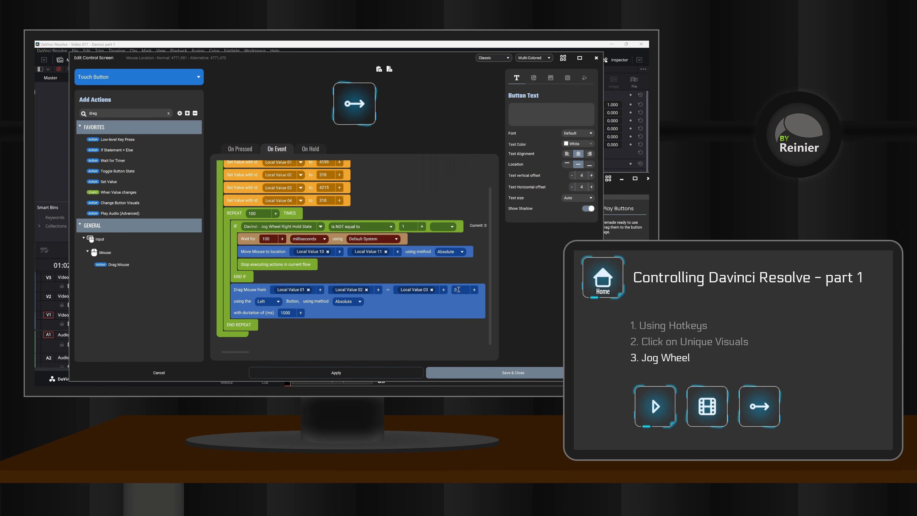
{"action": "left_click", "coordinate": [475, 290]}
{"action": "left_click", "coordinate": [599, 210]}
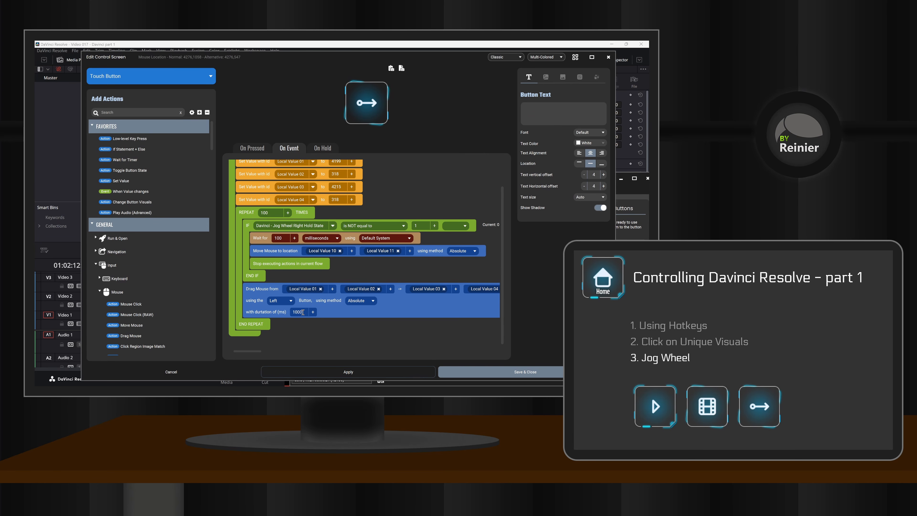
Set the drag duration to 100 ms, add a 120-millisecond wait below it in the loop, and save the button.
{"action": "left_click_drag", "start_coordinate": [125, 160], "coordinate": [281, 322]}
{"action": "scroll", "coordinate": [309, 297], "scroll_direction": "down", "scroll_amount": 1}
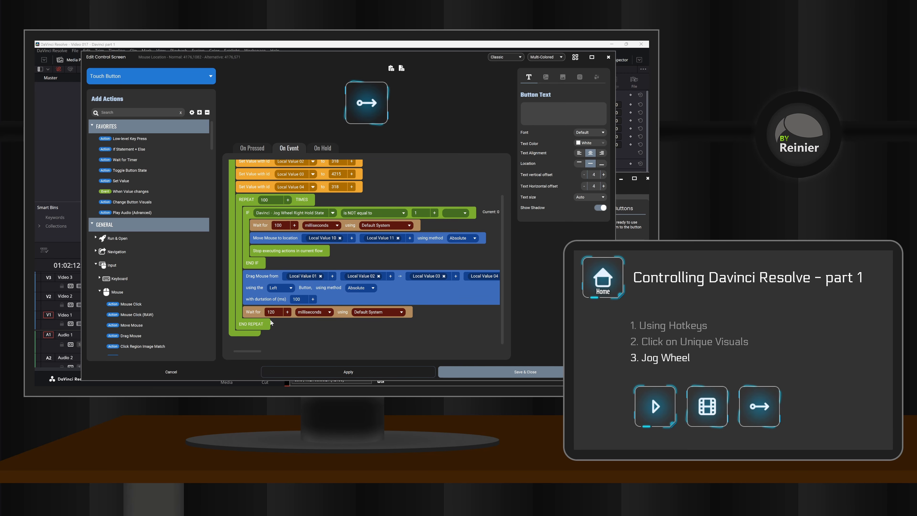
{"action": "left_click", "coordinate": [471, 371]}
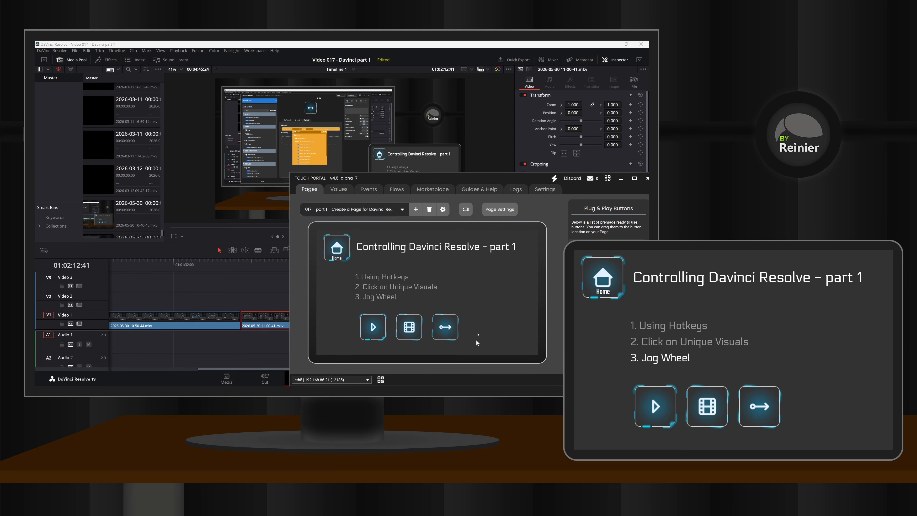
Switch to DaVinci Resolve and move the timeline playhead forward with the jog wheel to test the drag.
{"action": "left_click", "coordinate": [362, 46]}
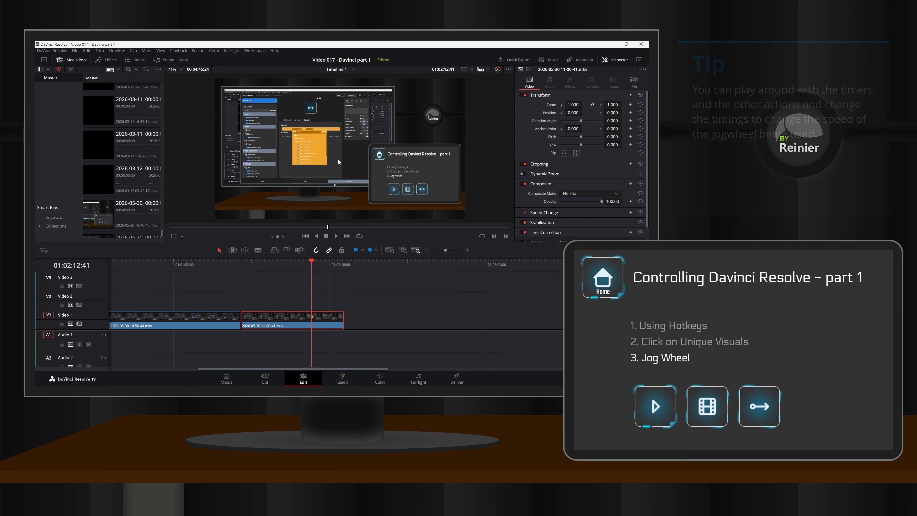
{"action": "key", "text": "Right"}
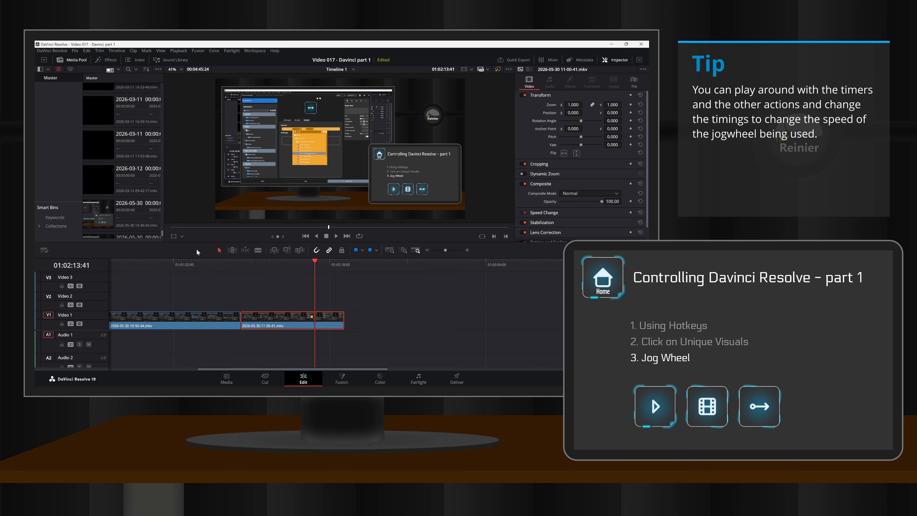
{"action": "left_click_drag", "start_coordinate": [277, 236], "coordinate": [282, 237]}
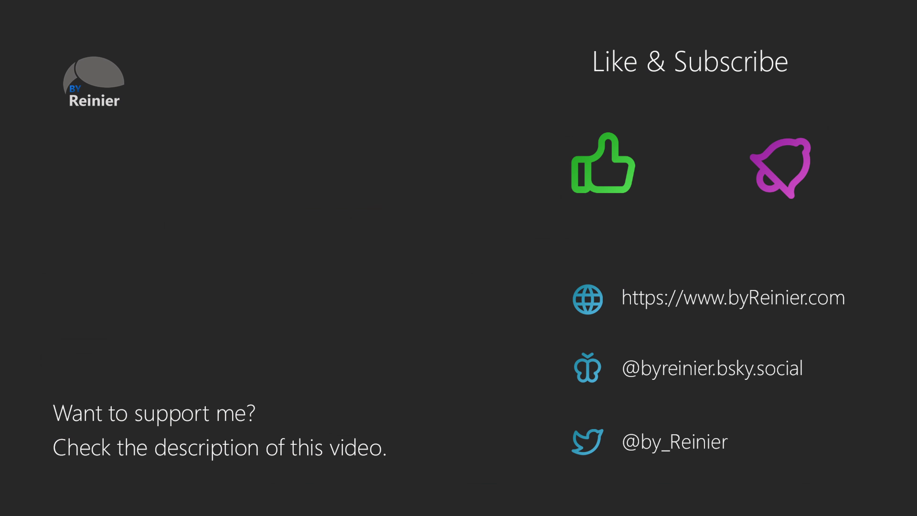